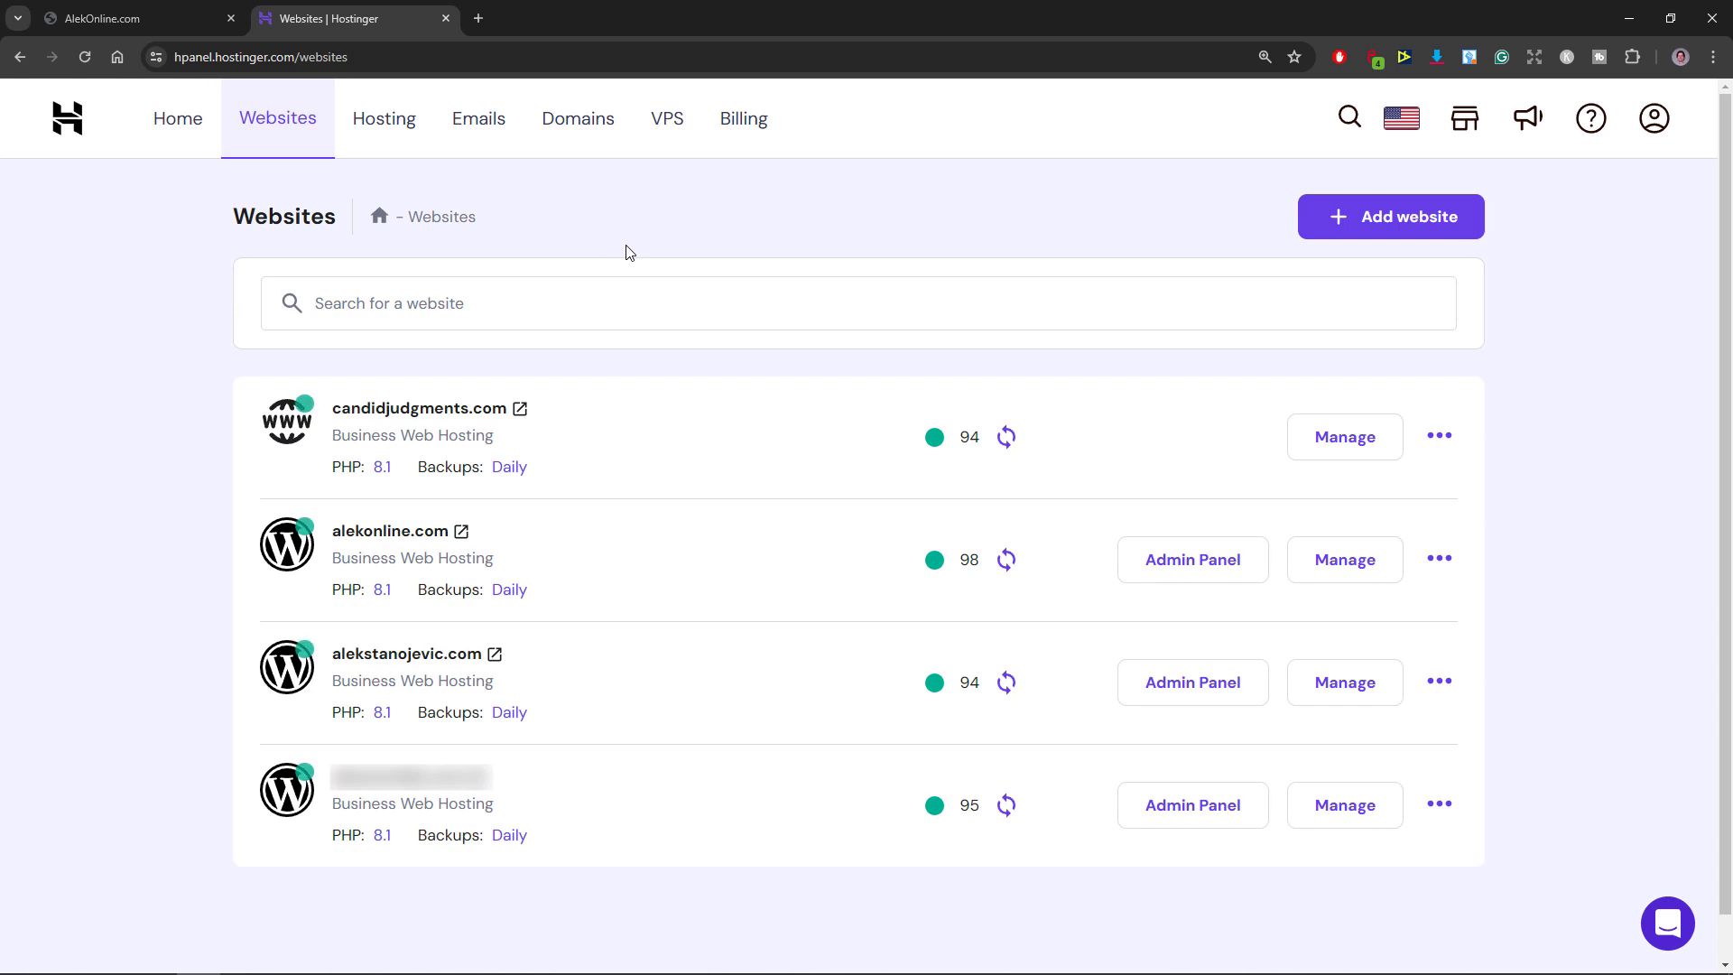
Open alekonline.com's File Manager and go into the public_html folder
left_click(1347, 558)
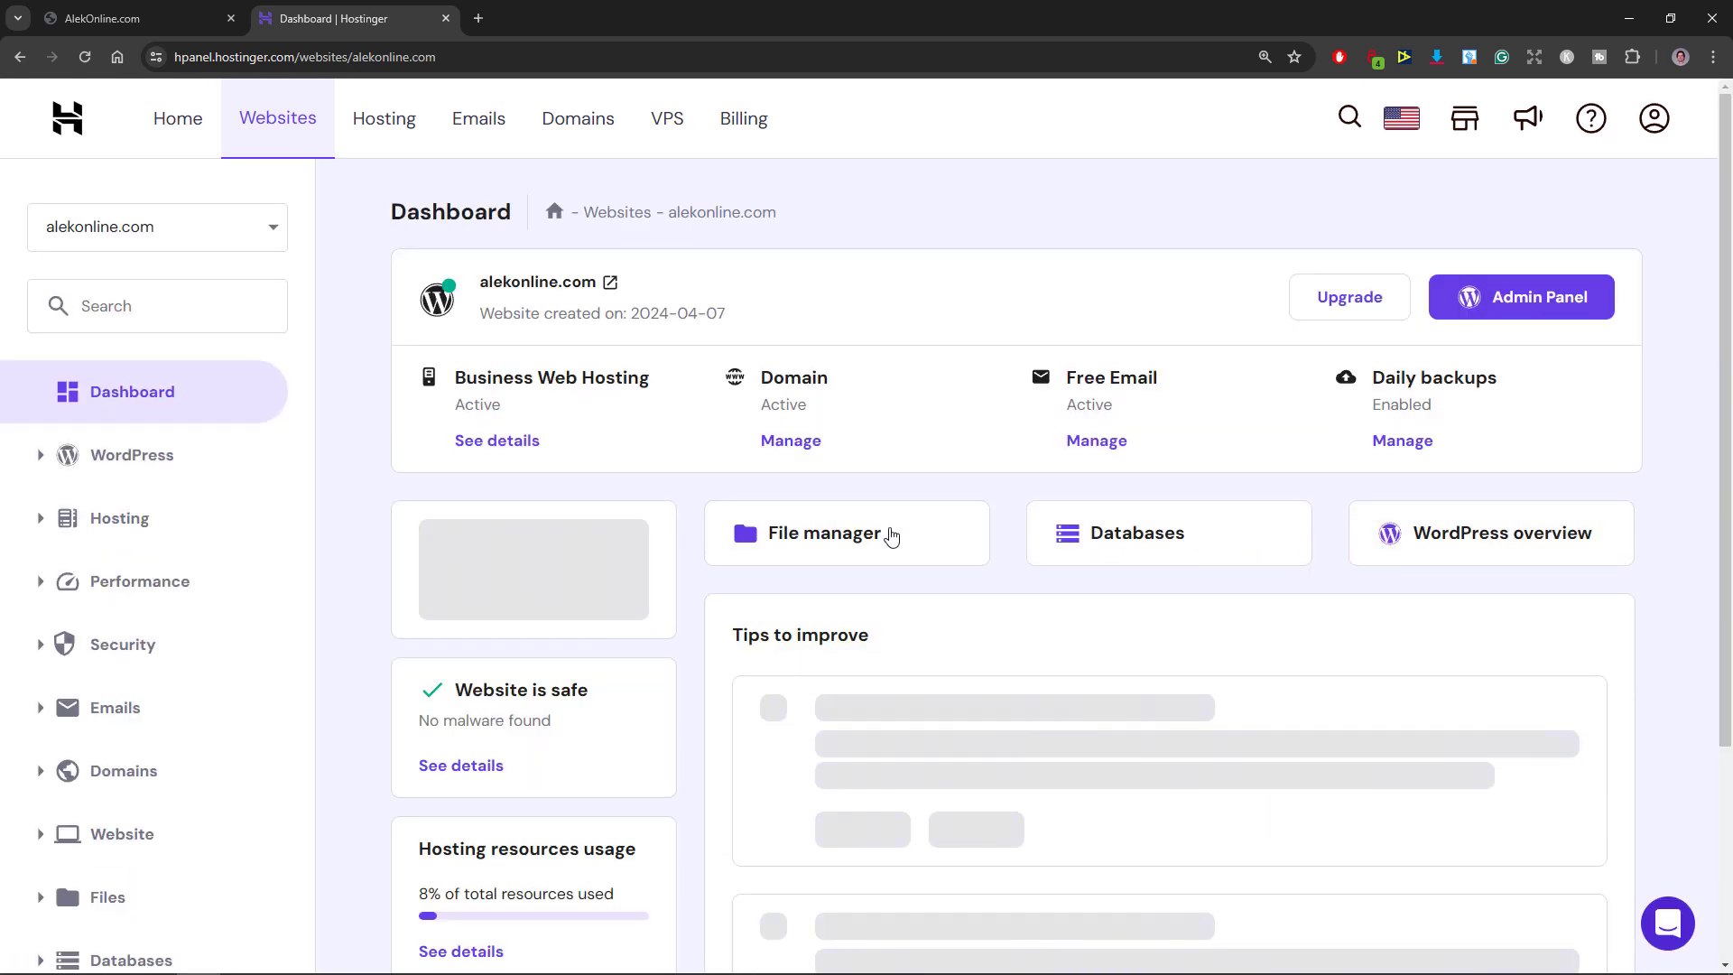
left_click(889, 534)
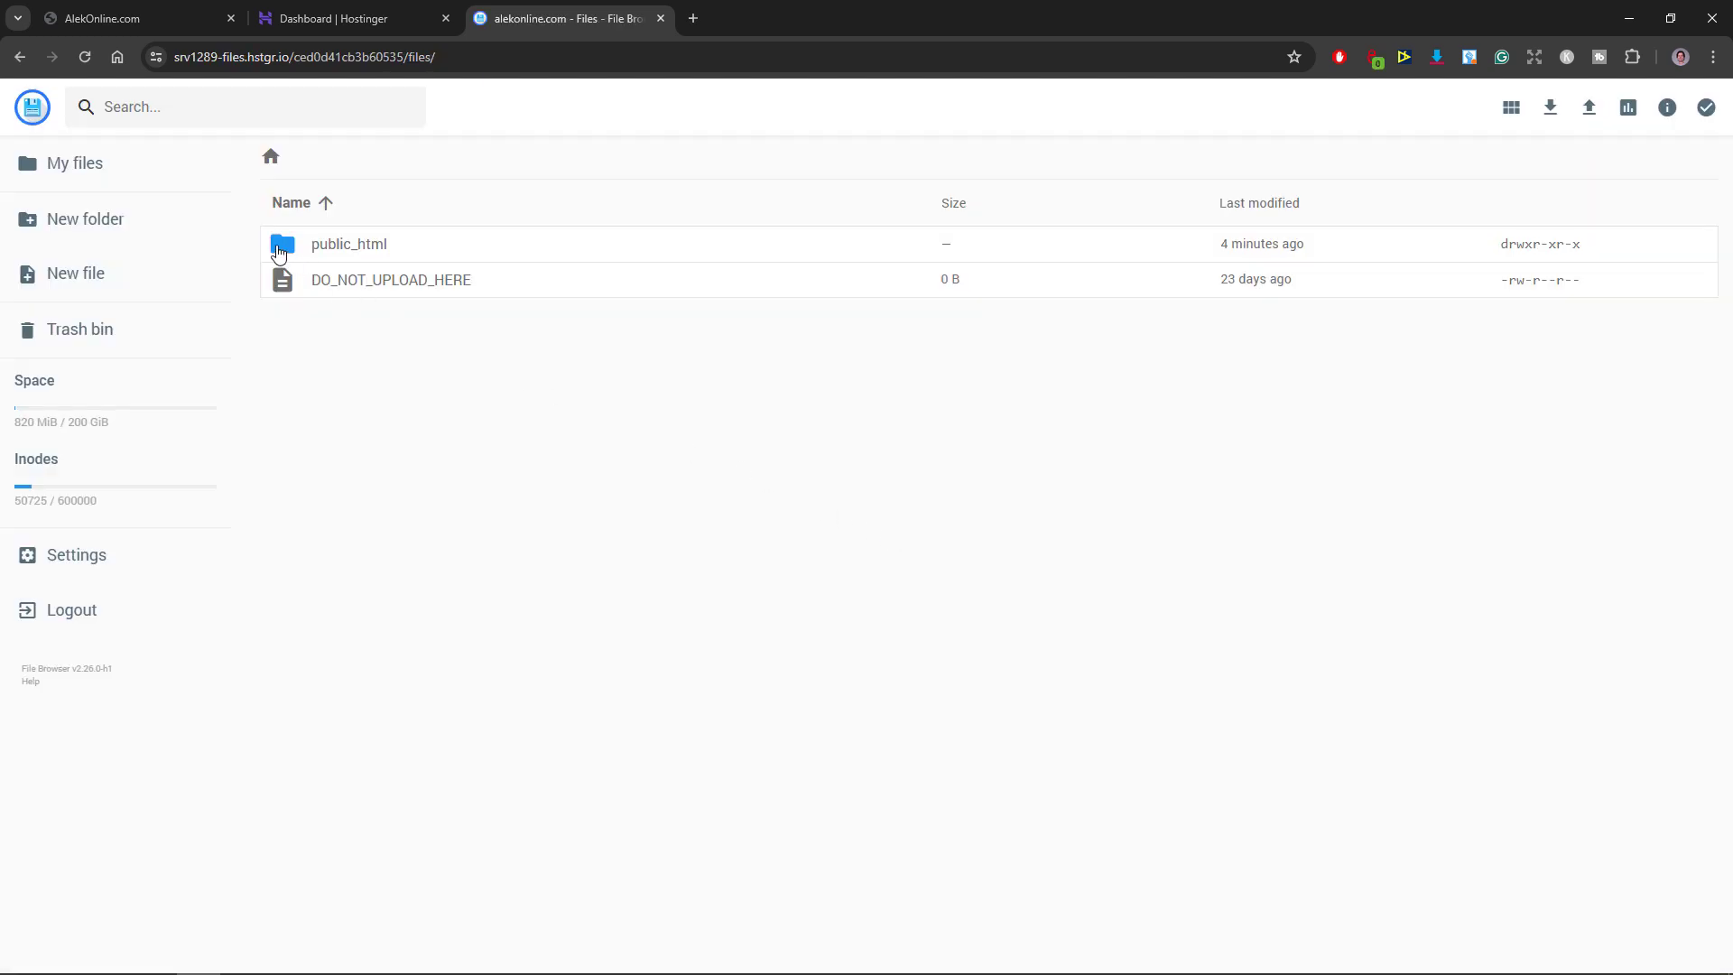
double_click(279, 252)
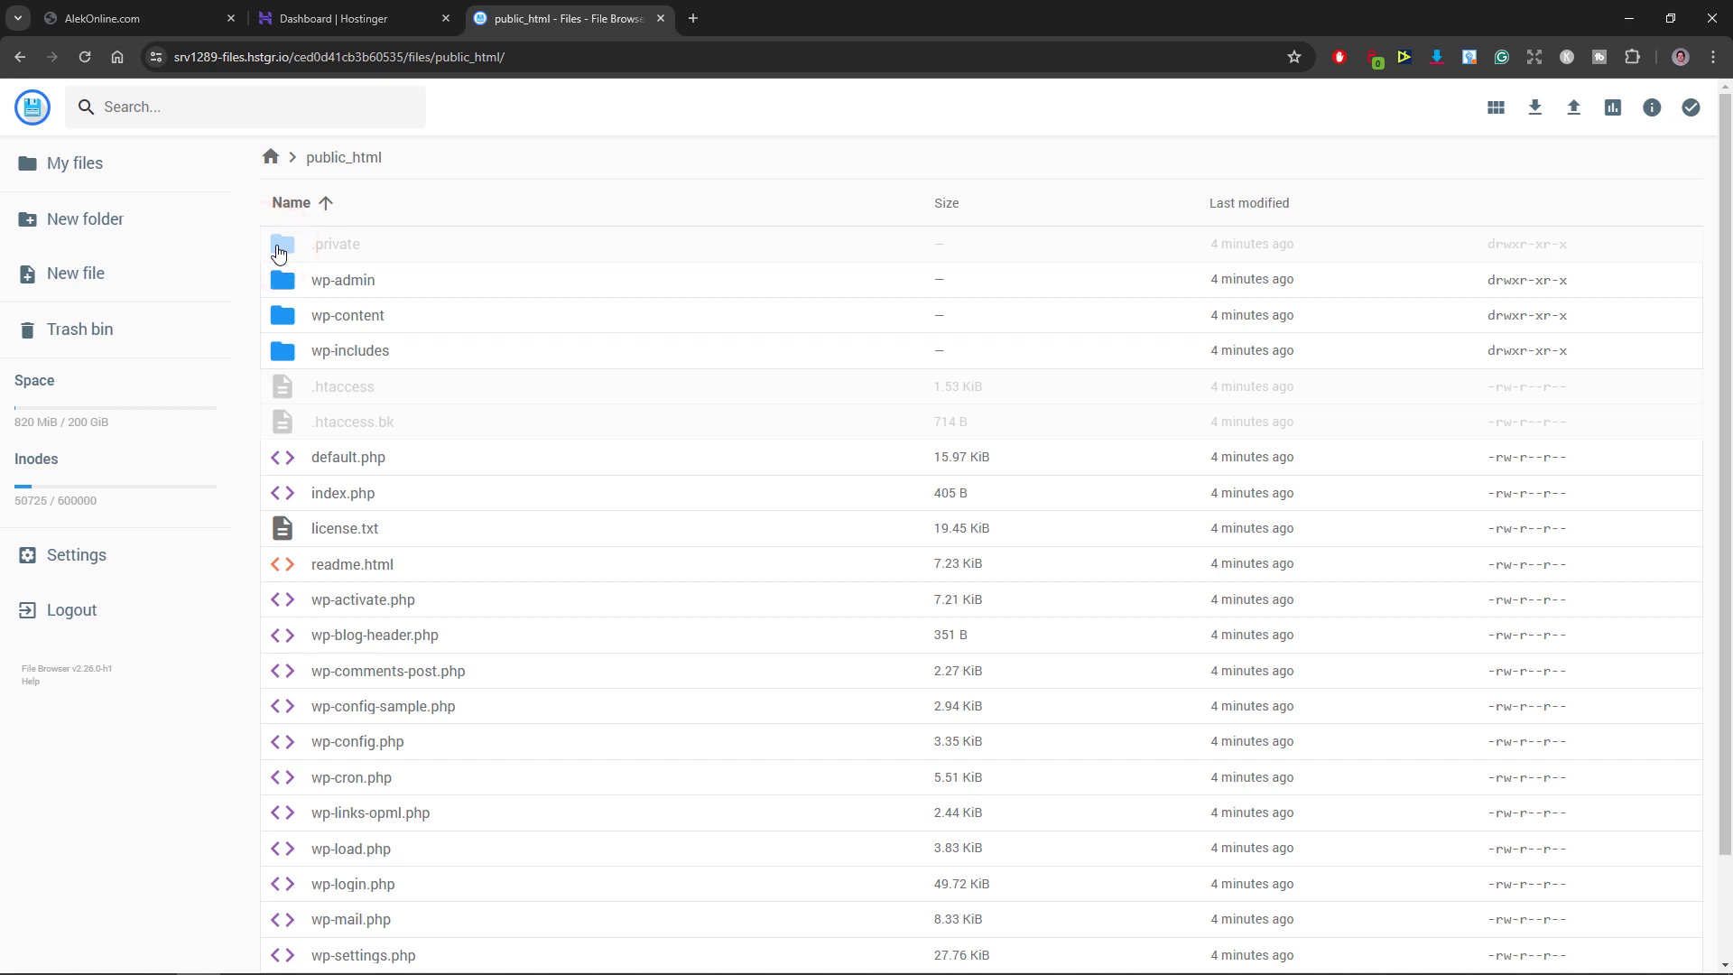
Select all 24 items in public_html, permanently delete them, and close the file browser
key("ctrl+a")
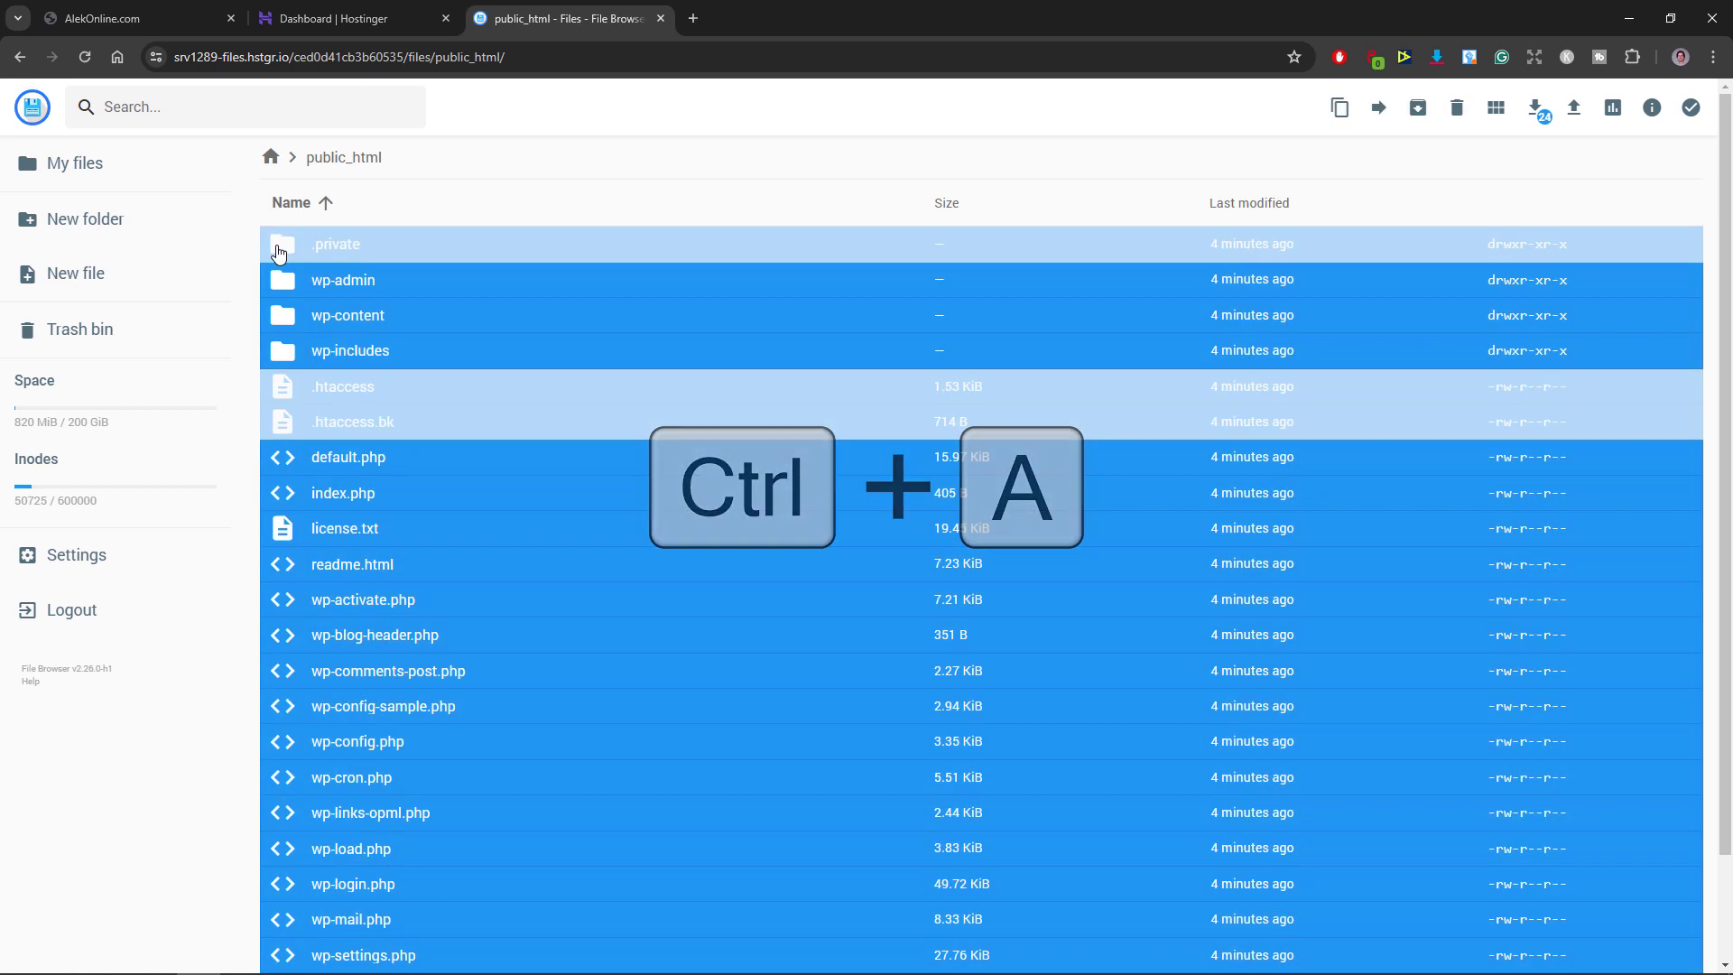
left_click(1456, 107)
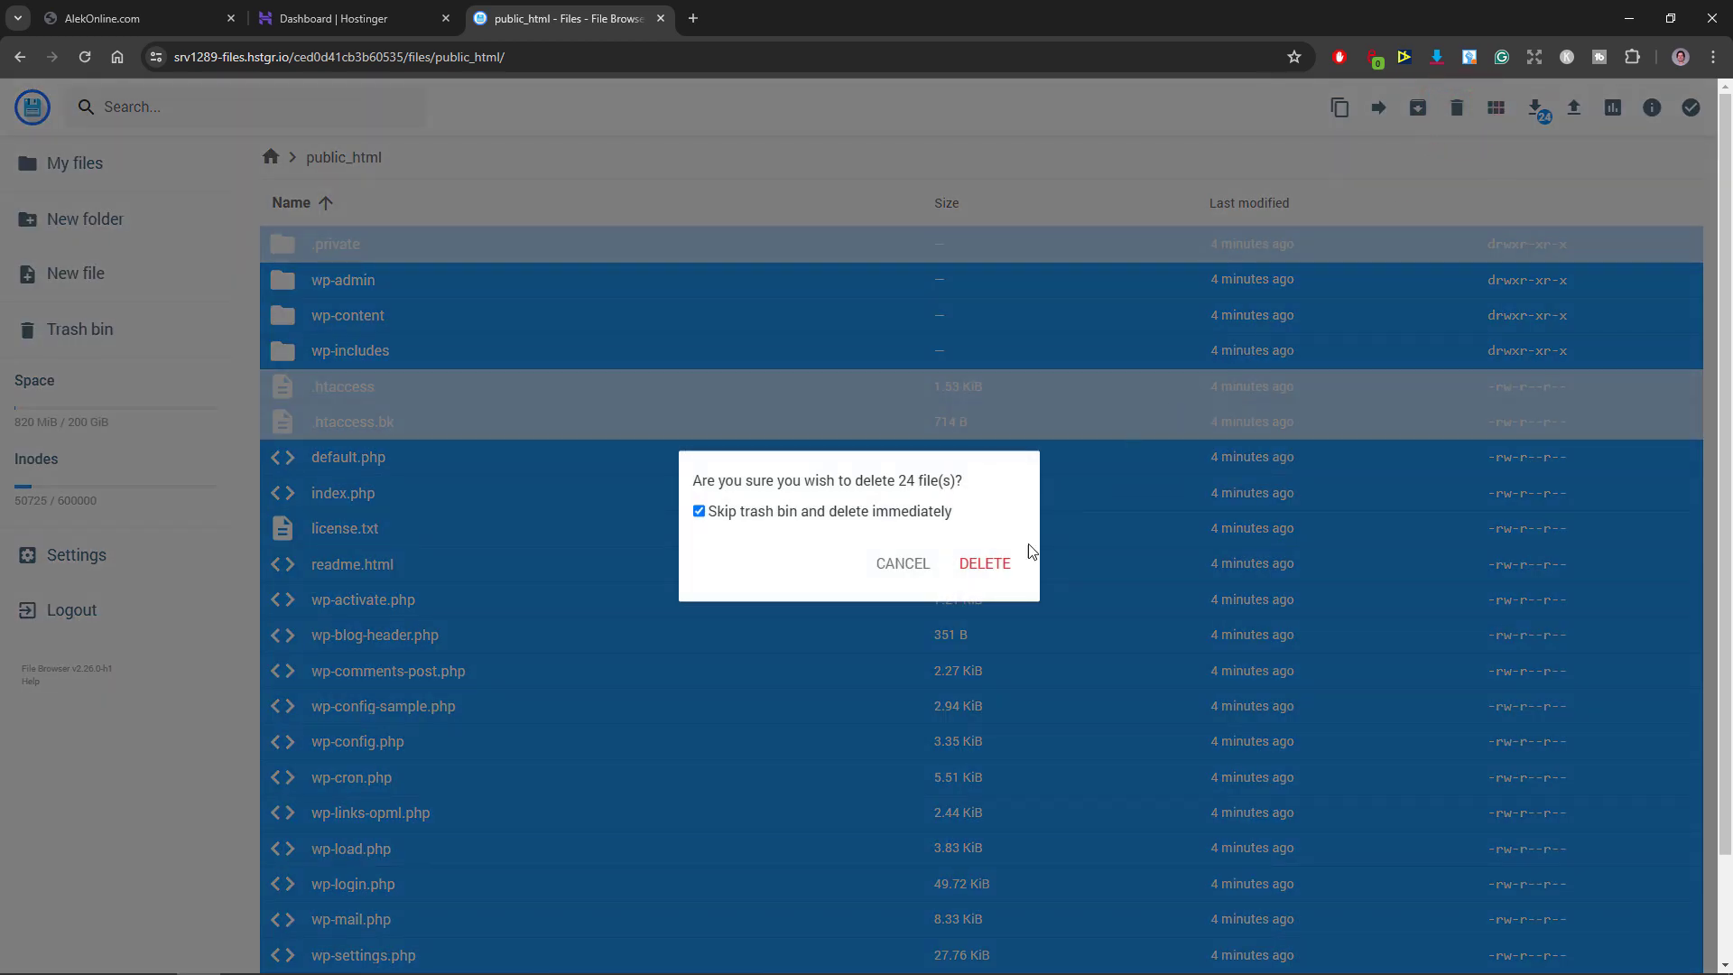
left_click(1002, 559)
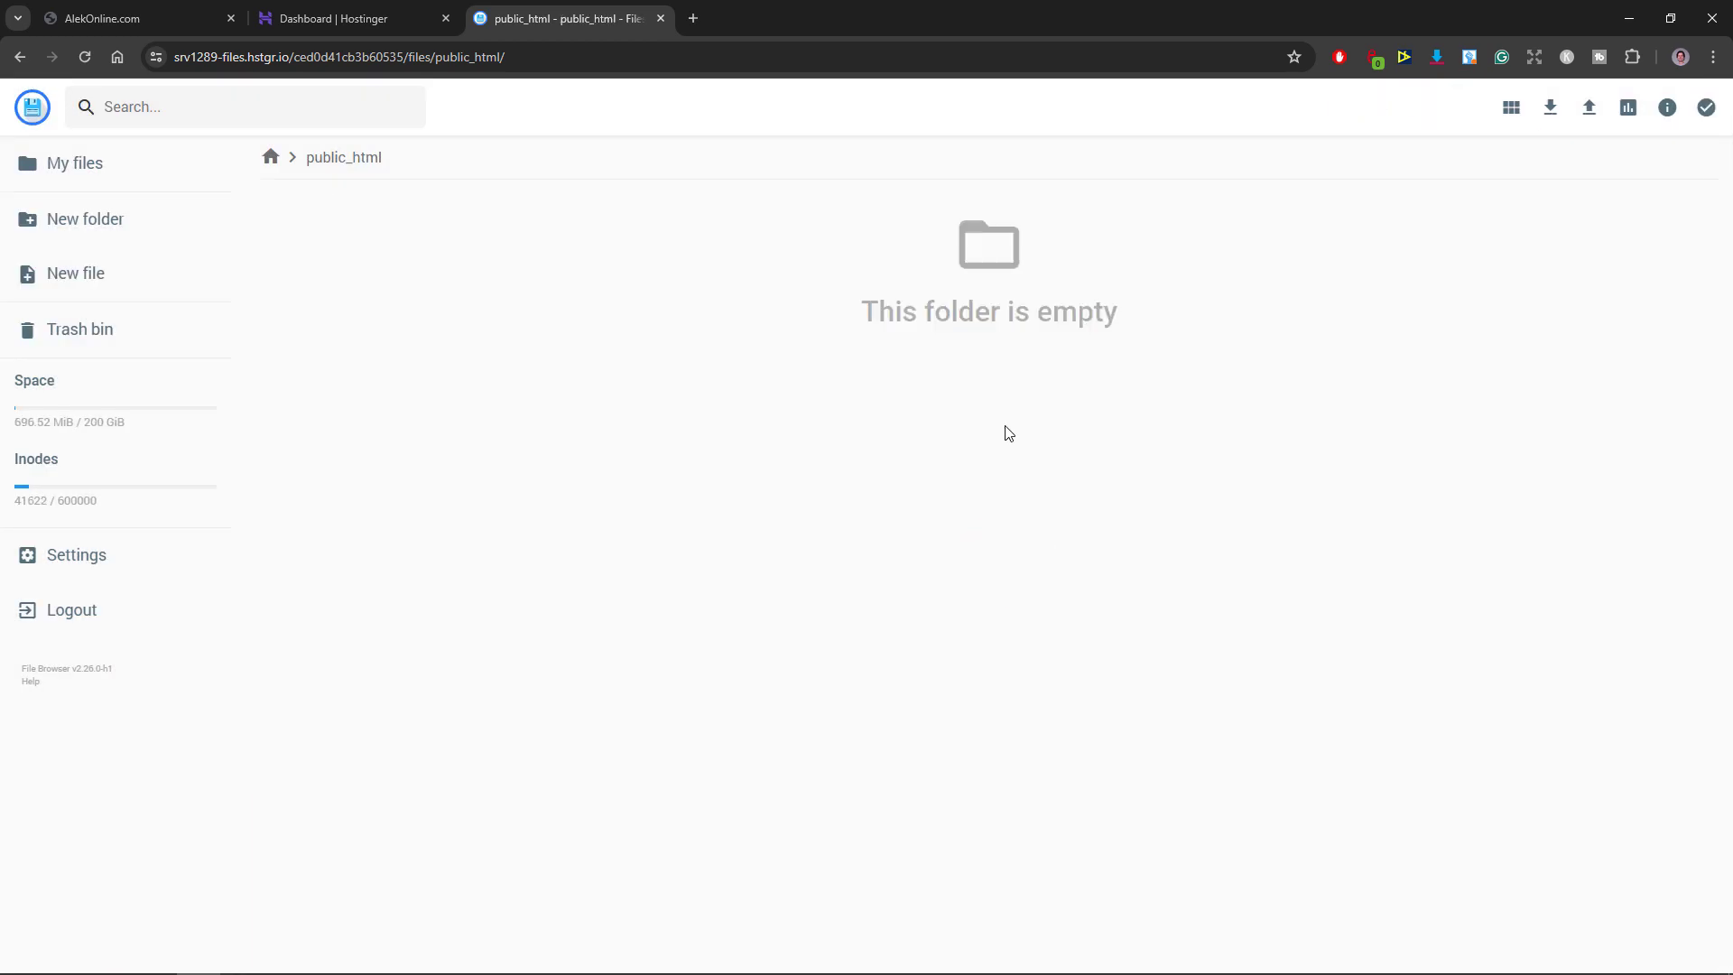
left_click(660, 19)
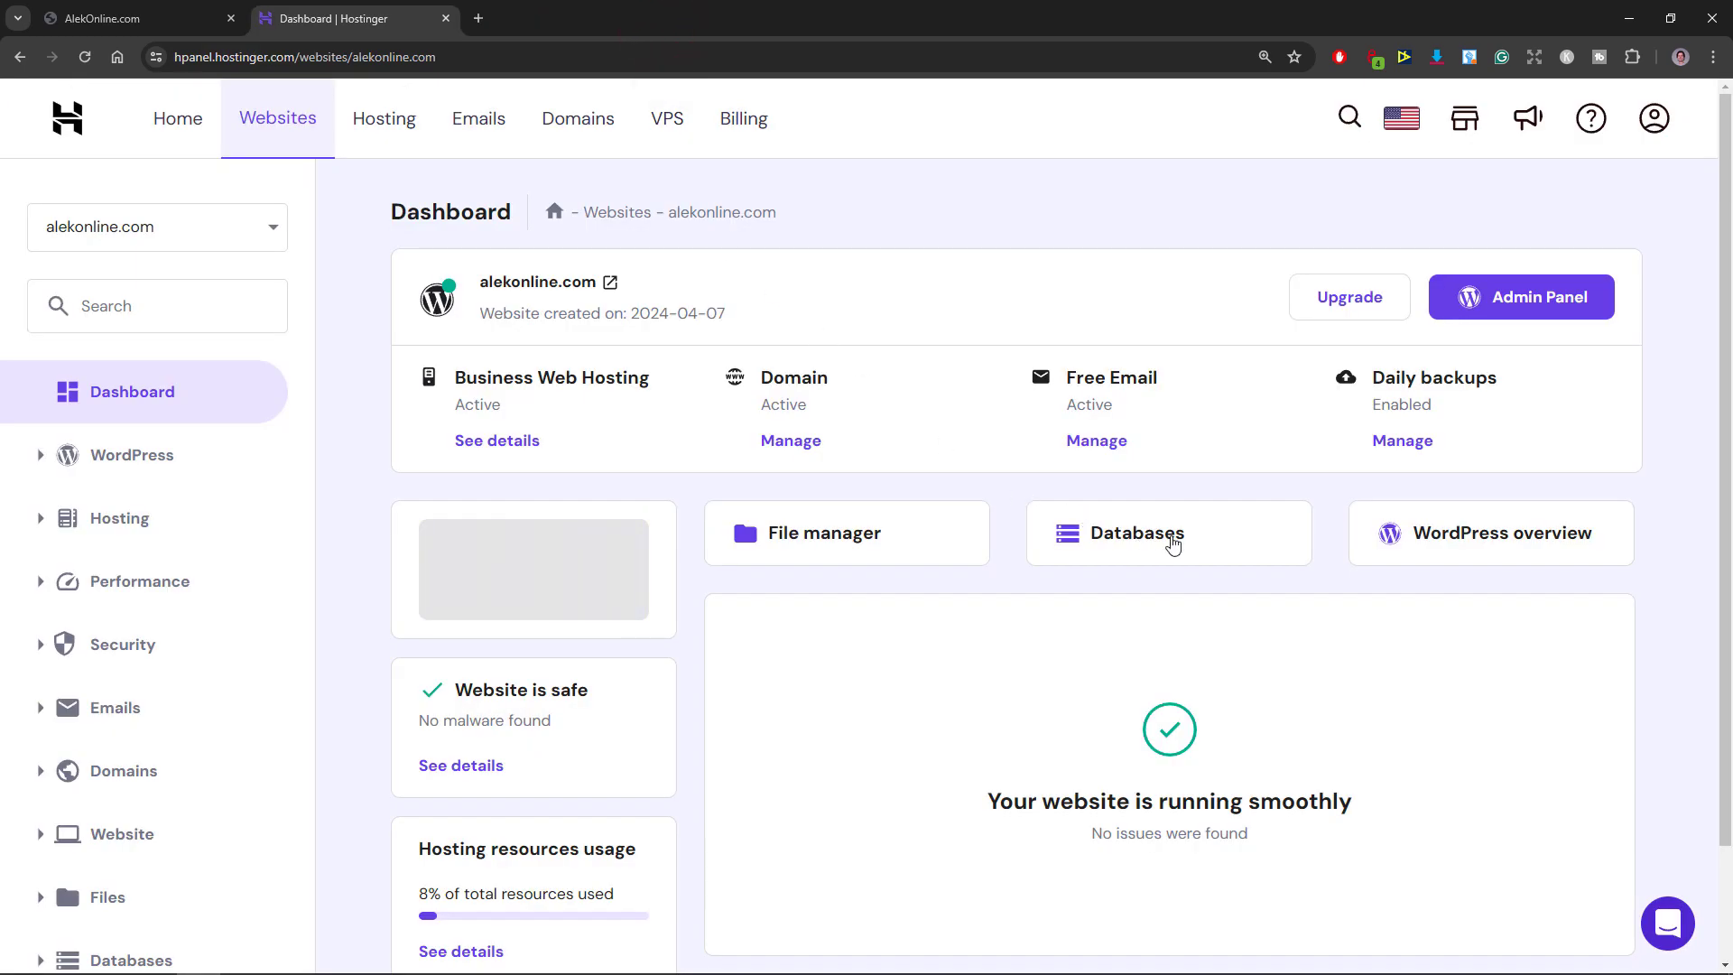
Open the alekonline.com database in phpMyAdmin from the MySQL Databases page
left_click(1173, 542)
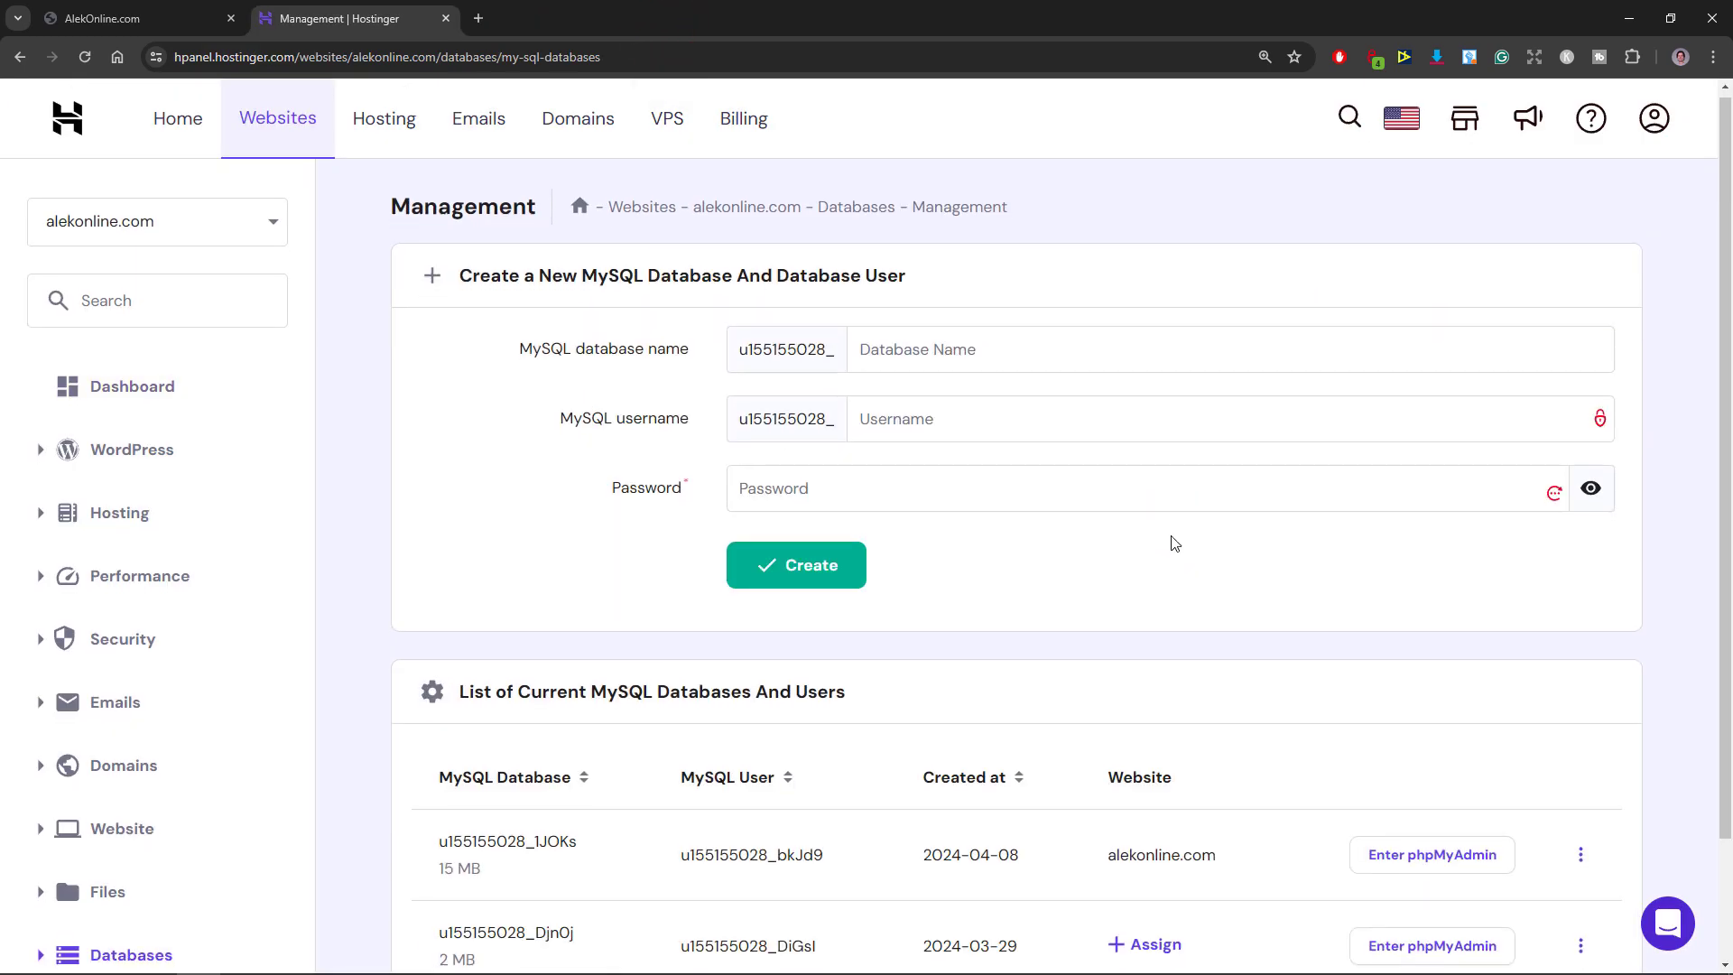
scroll(1173, 541, "down", 2)
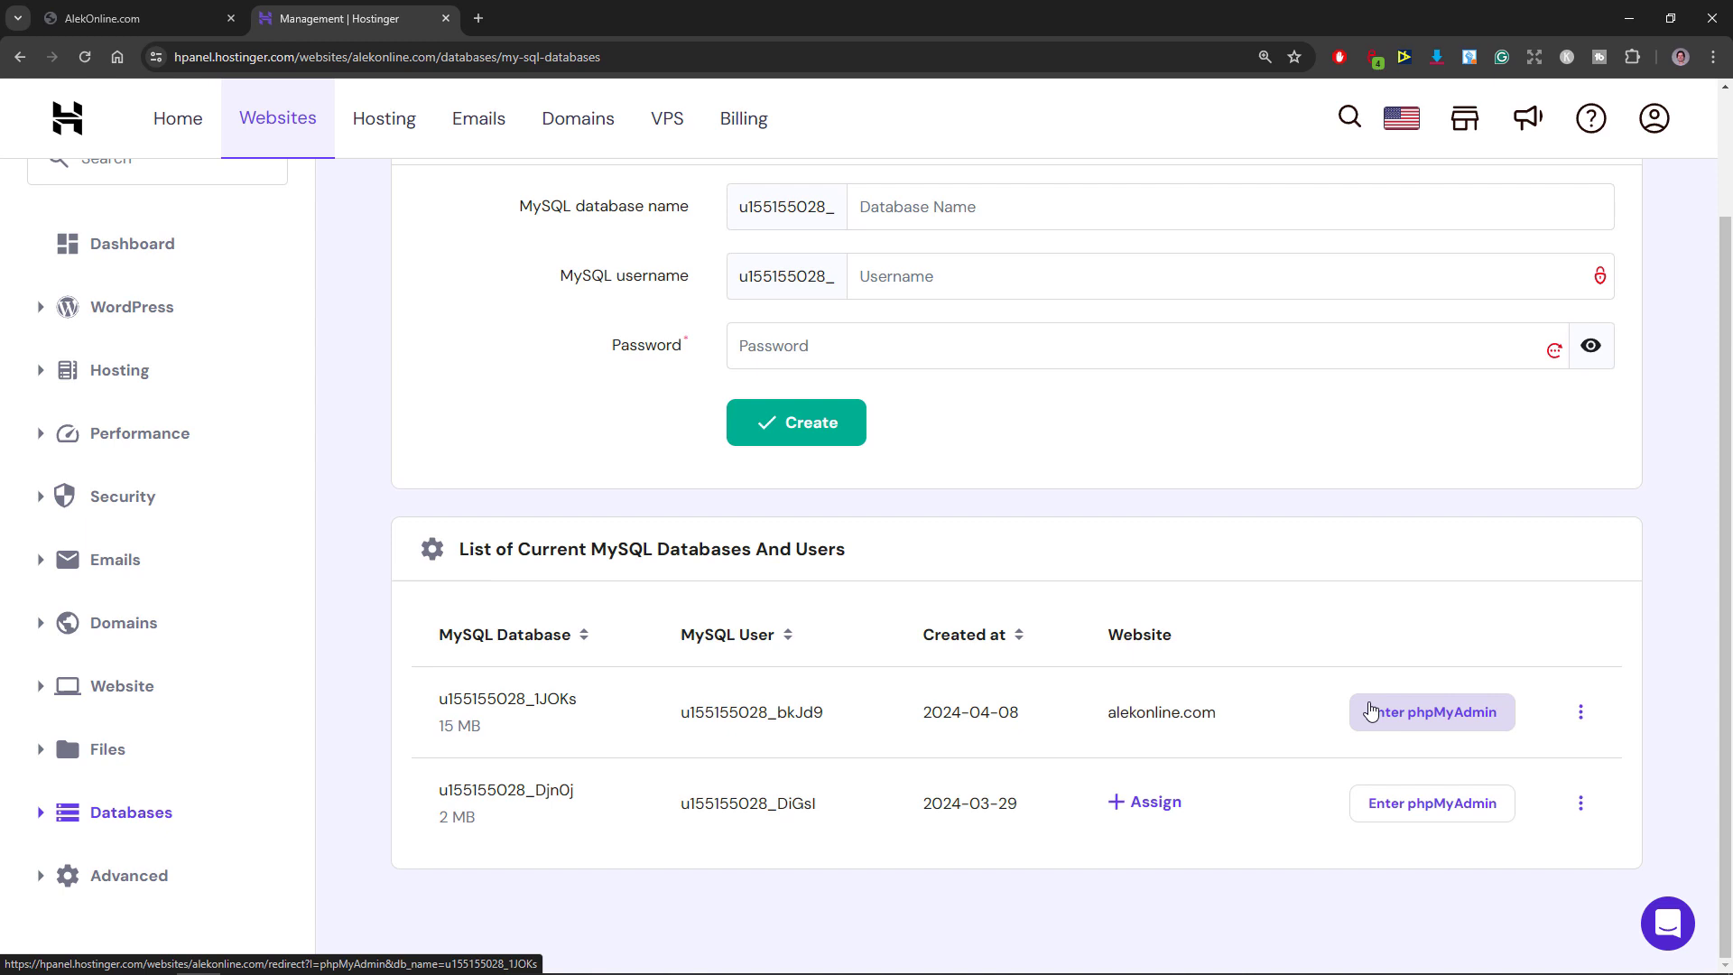
left_click(1371, 712)
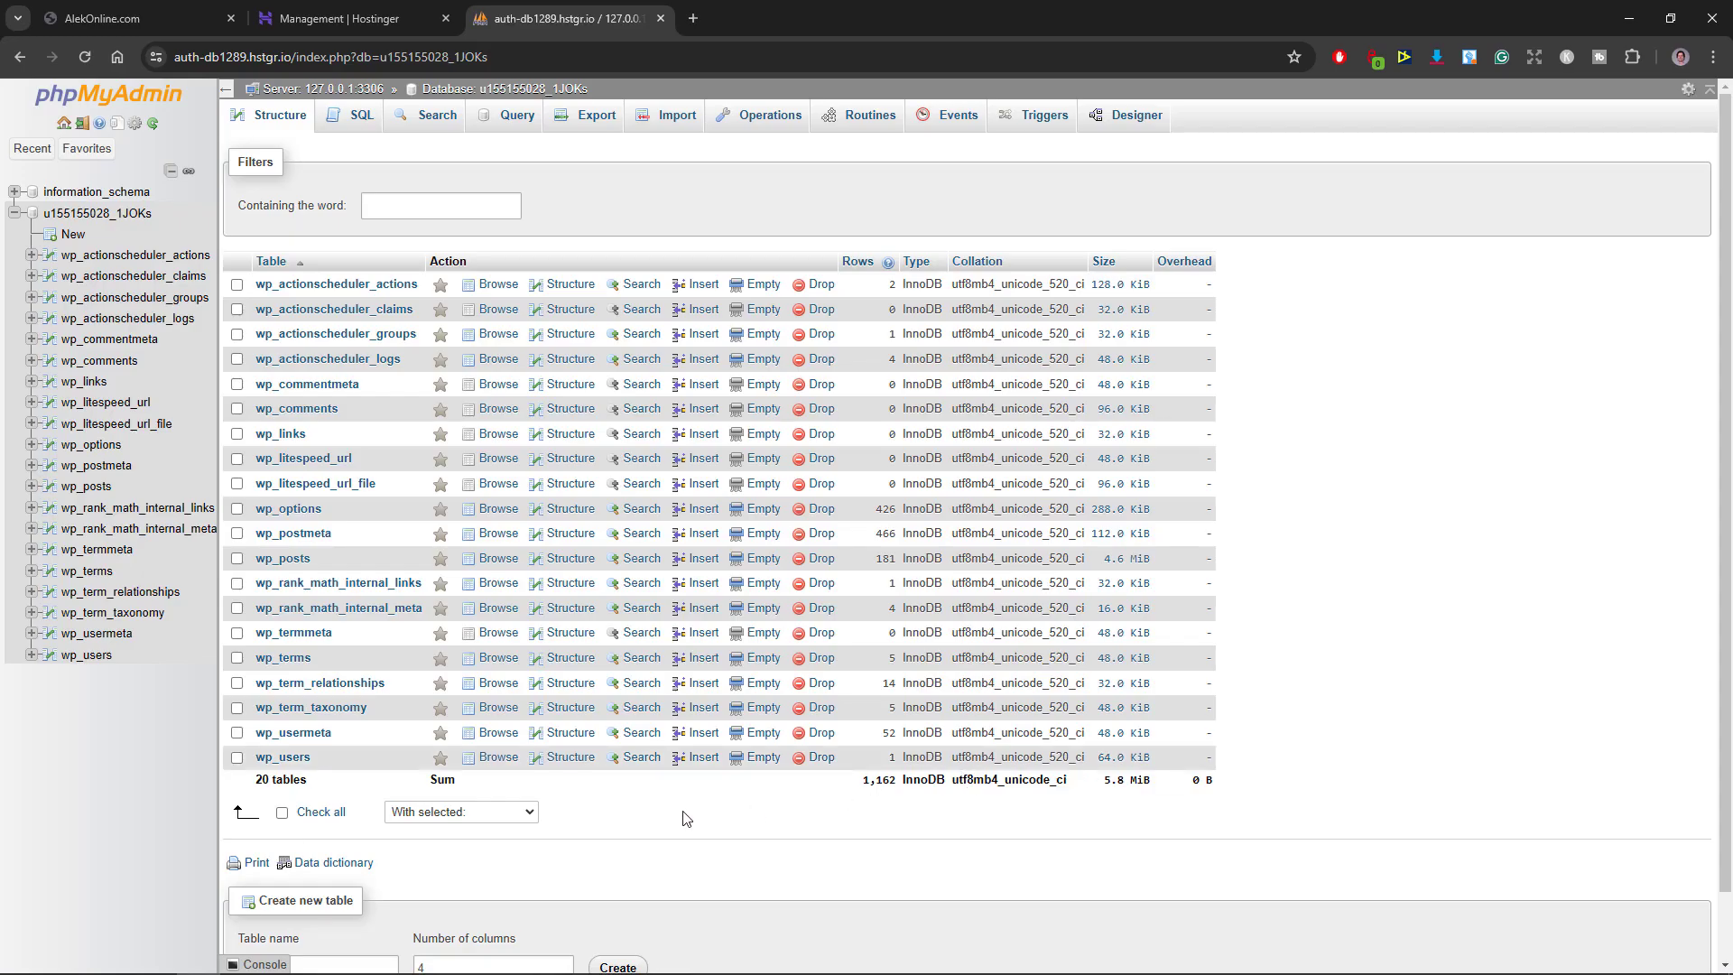
Drop all 20 tables so the database is empty, then close phpMyAdmin
left_click(282, 812)
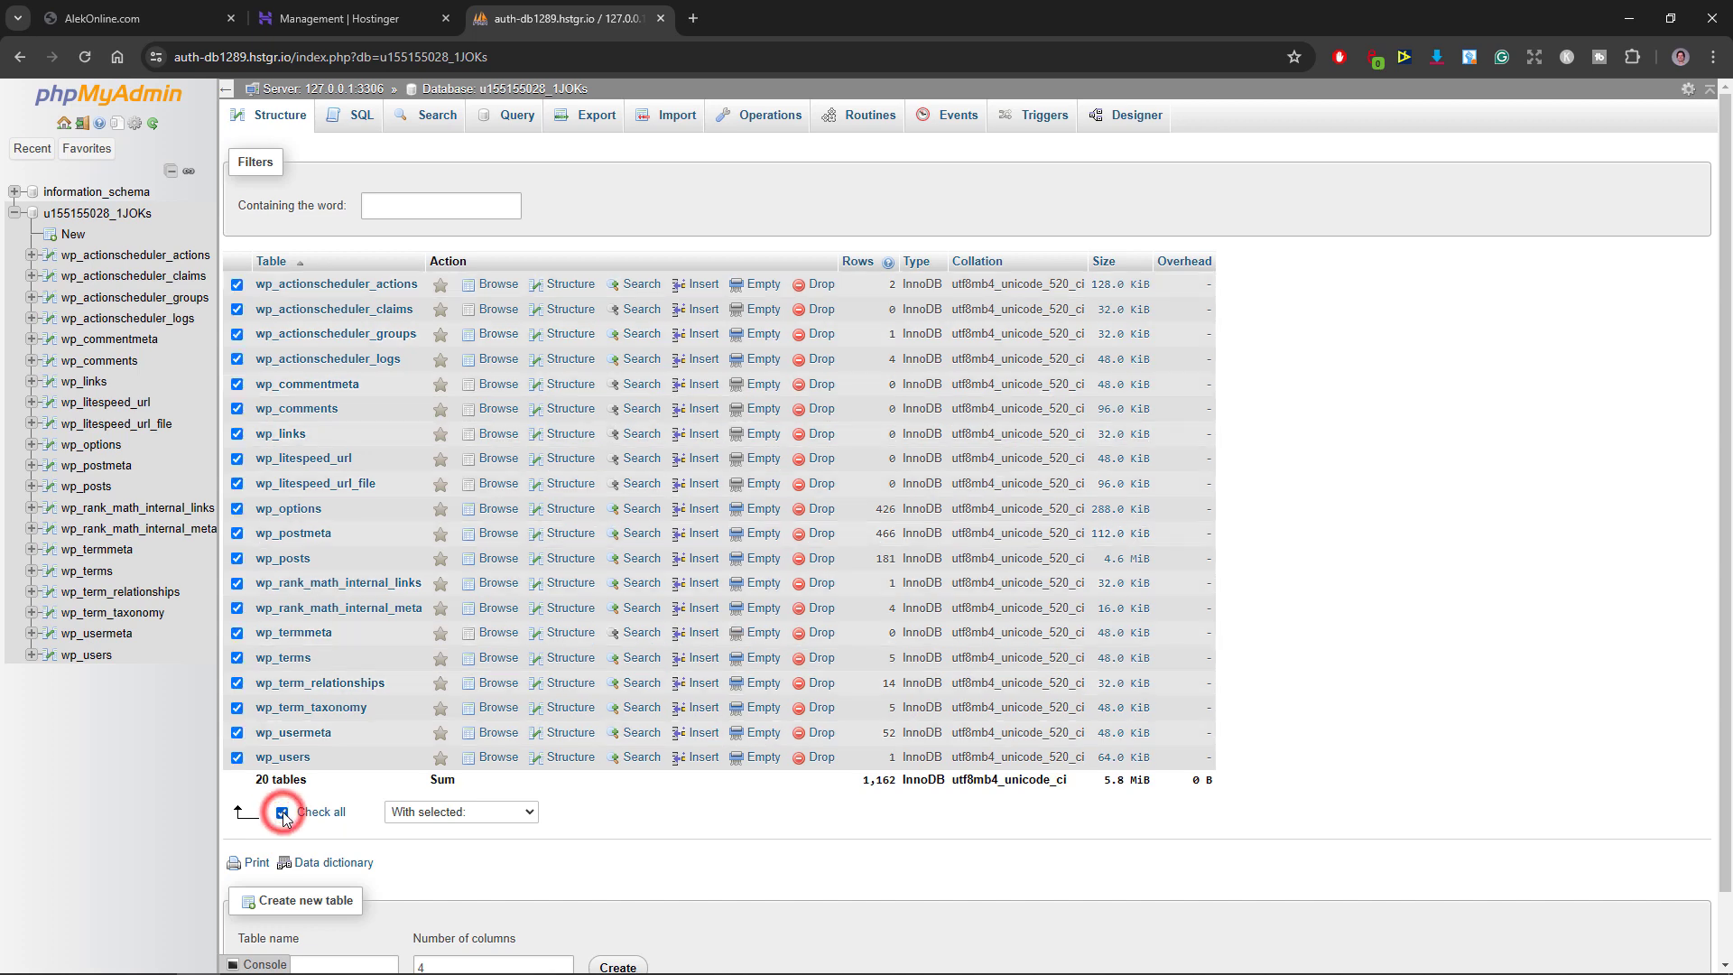
left_click(479, 816)
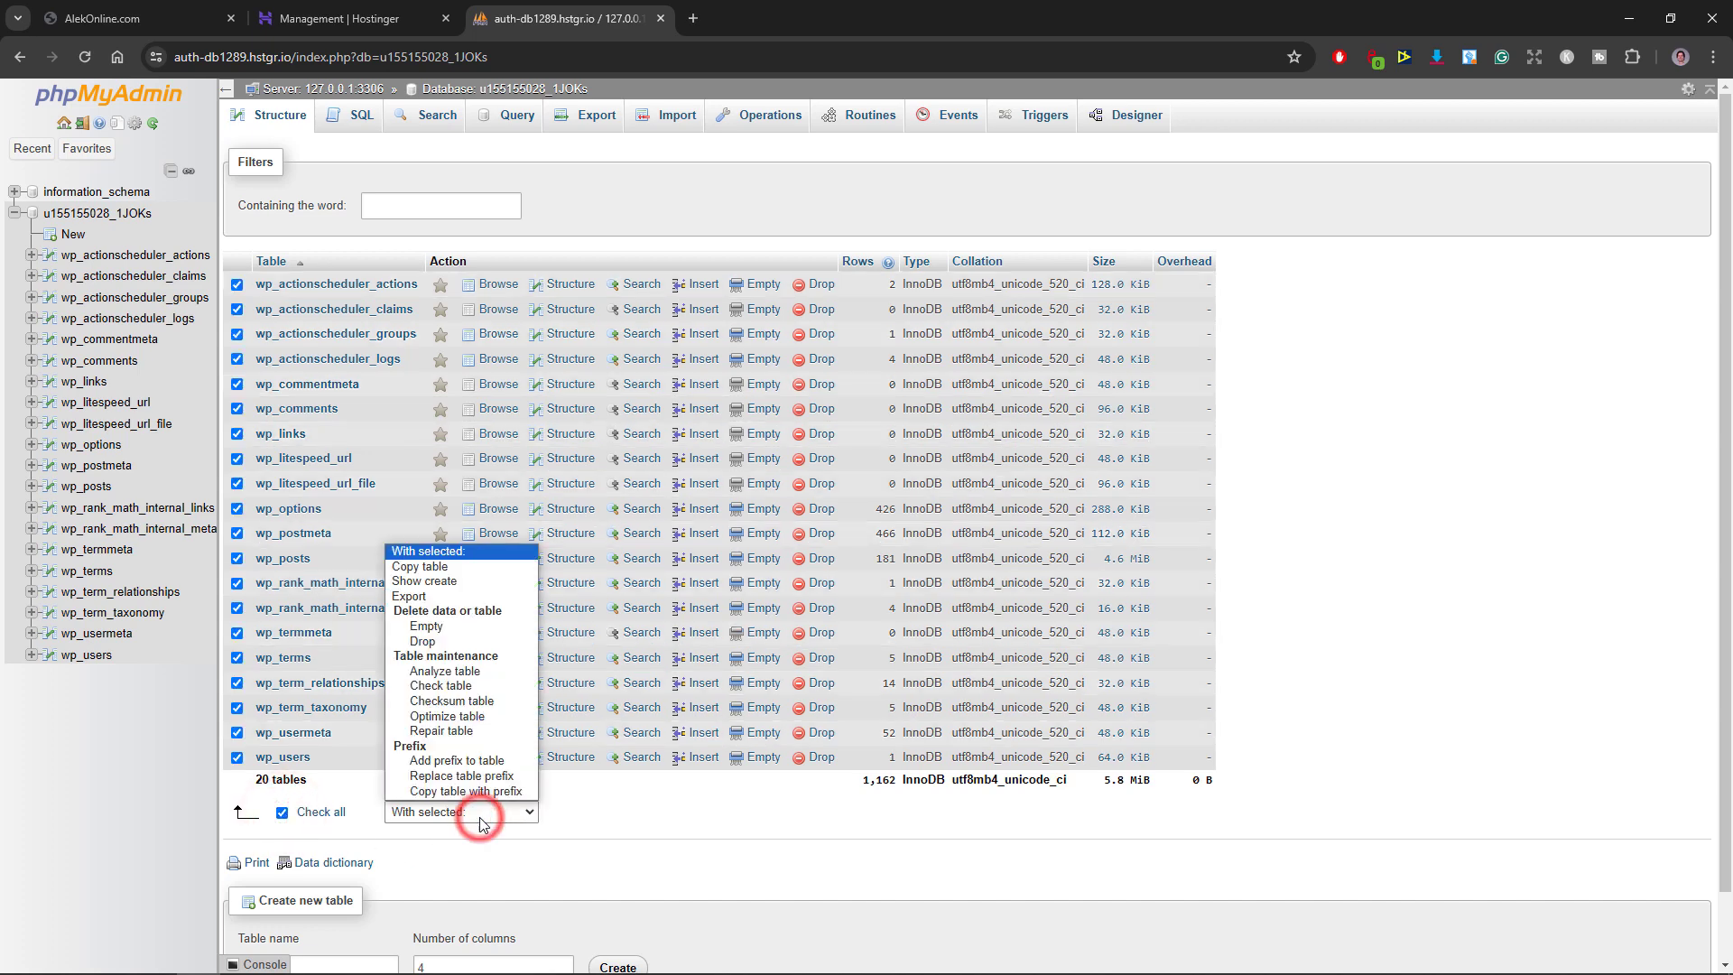
left_click(463, 642)
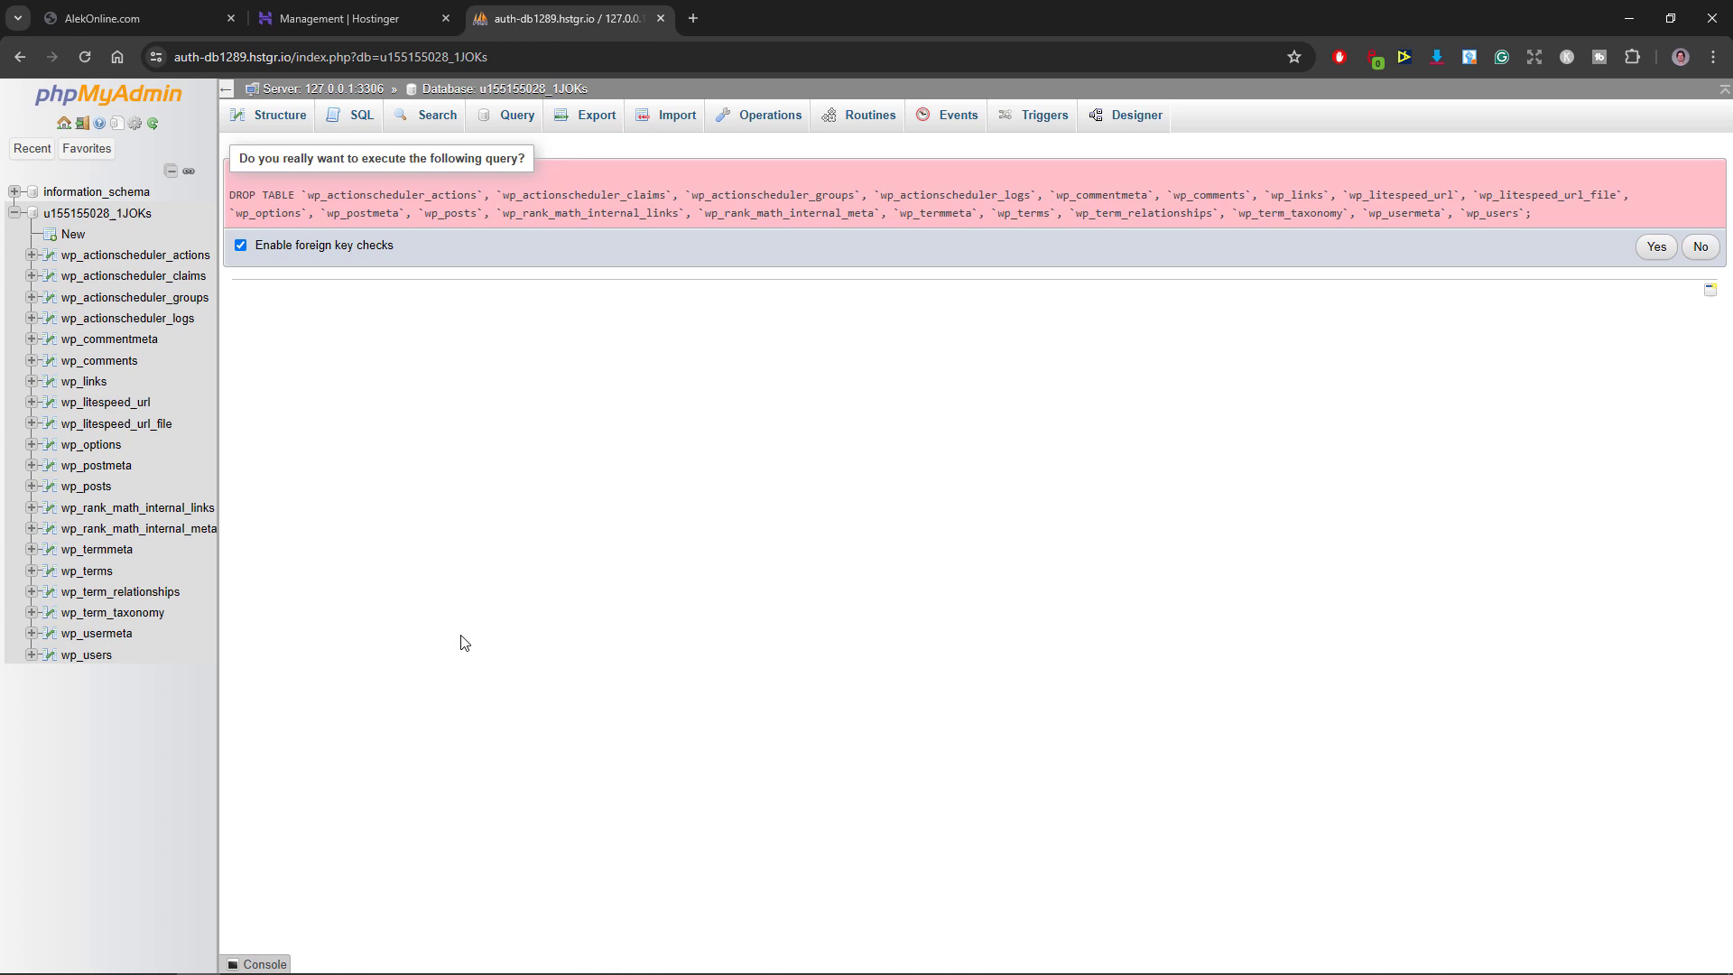
left_click(1654, 249)
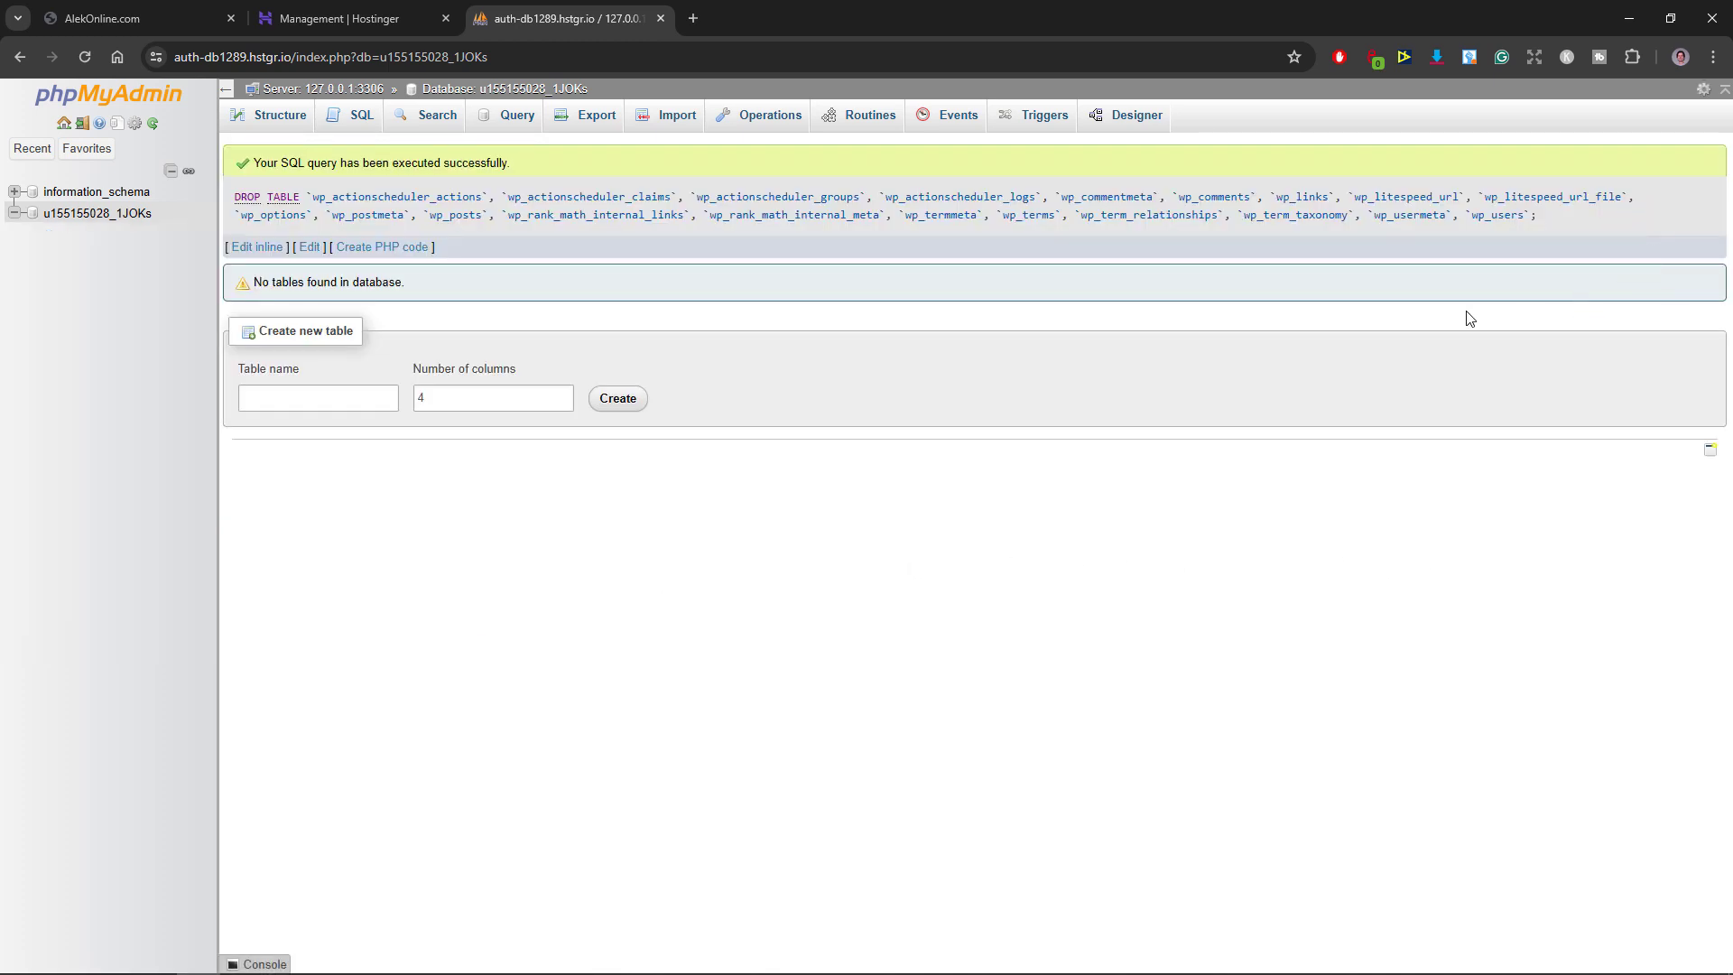
left_click(280, 127)
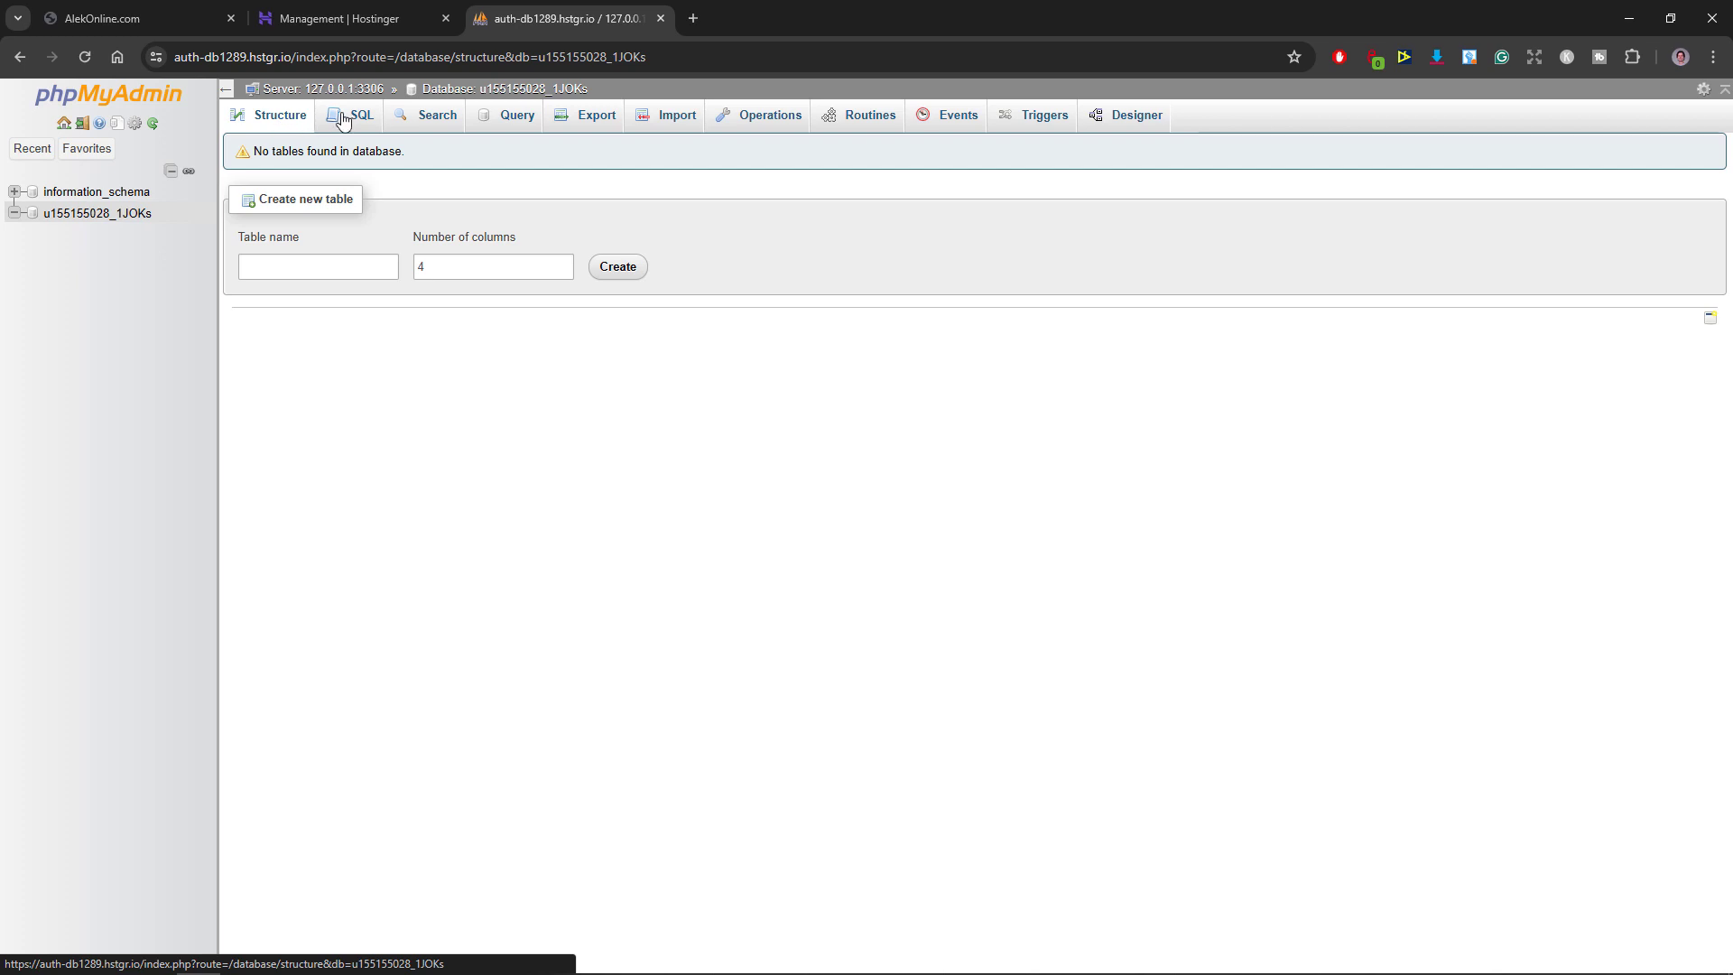
left_click(661, 19)
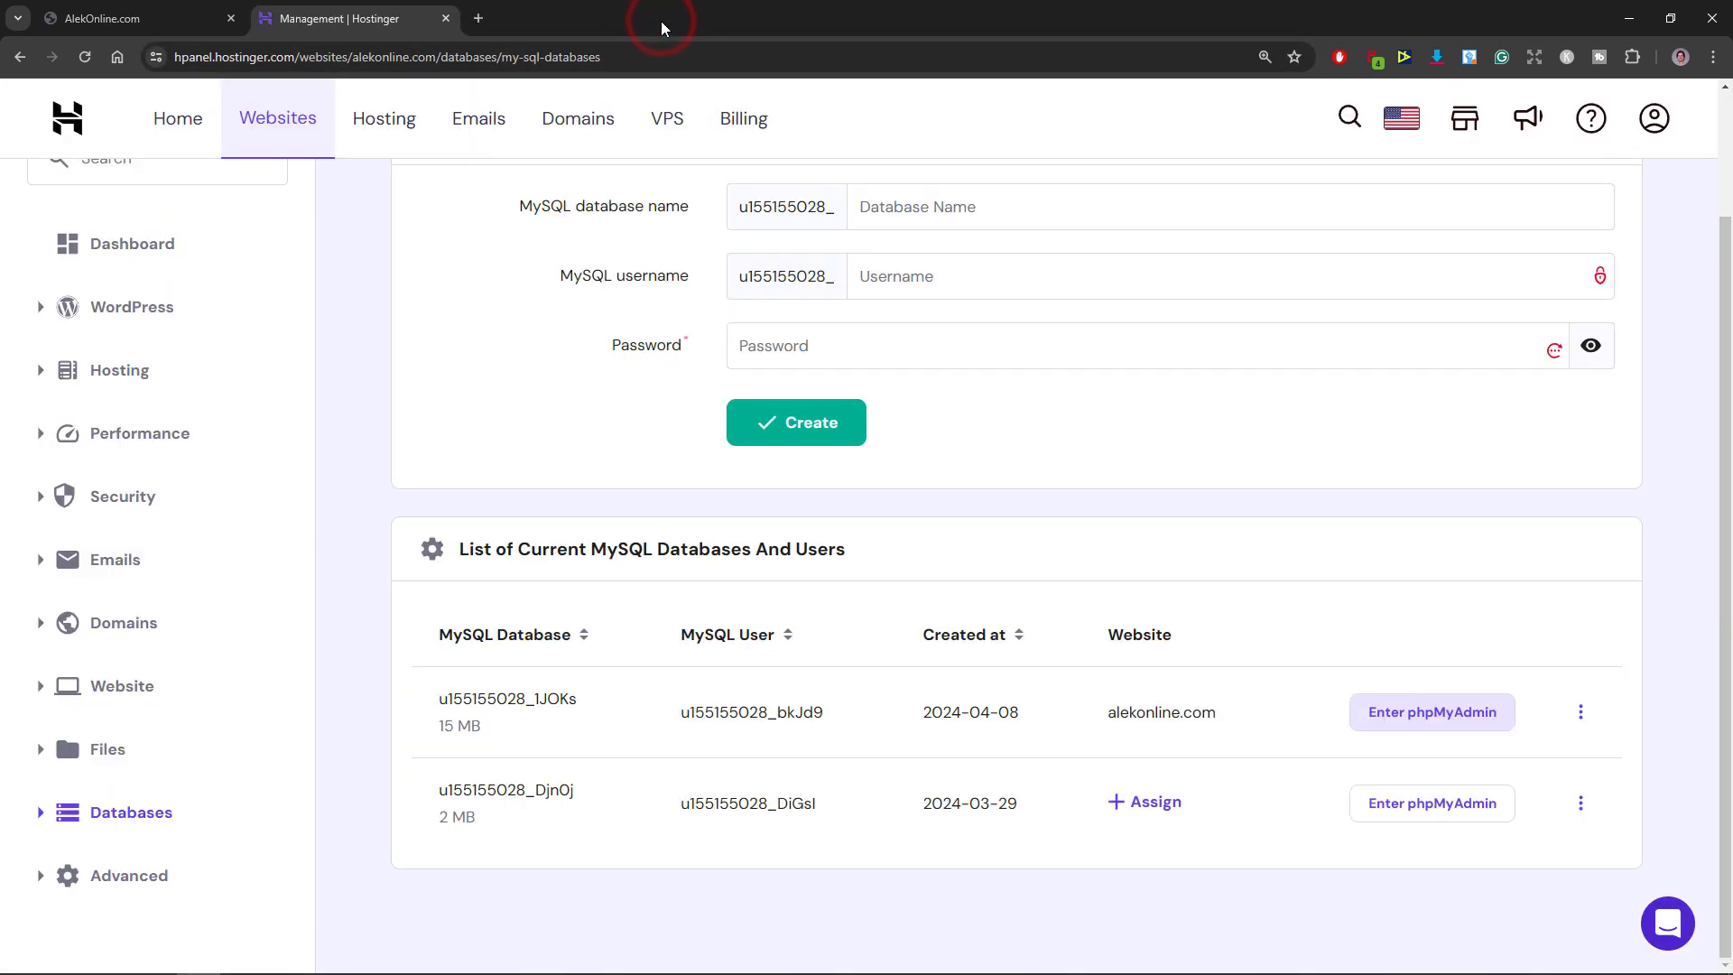
Reload alekonline.com to confirm it shows a 404, then return to hPanel's Websites list
left_click(189, 23)
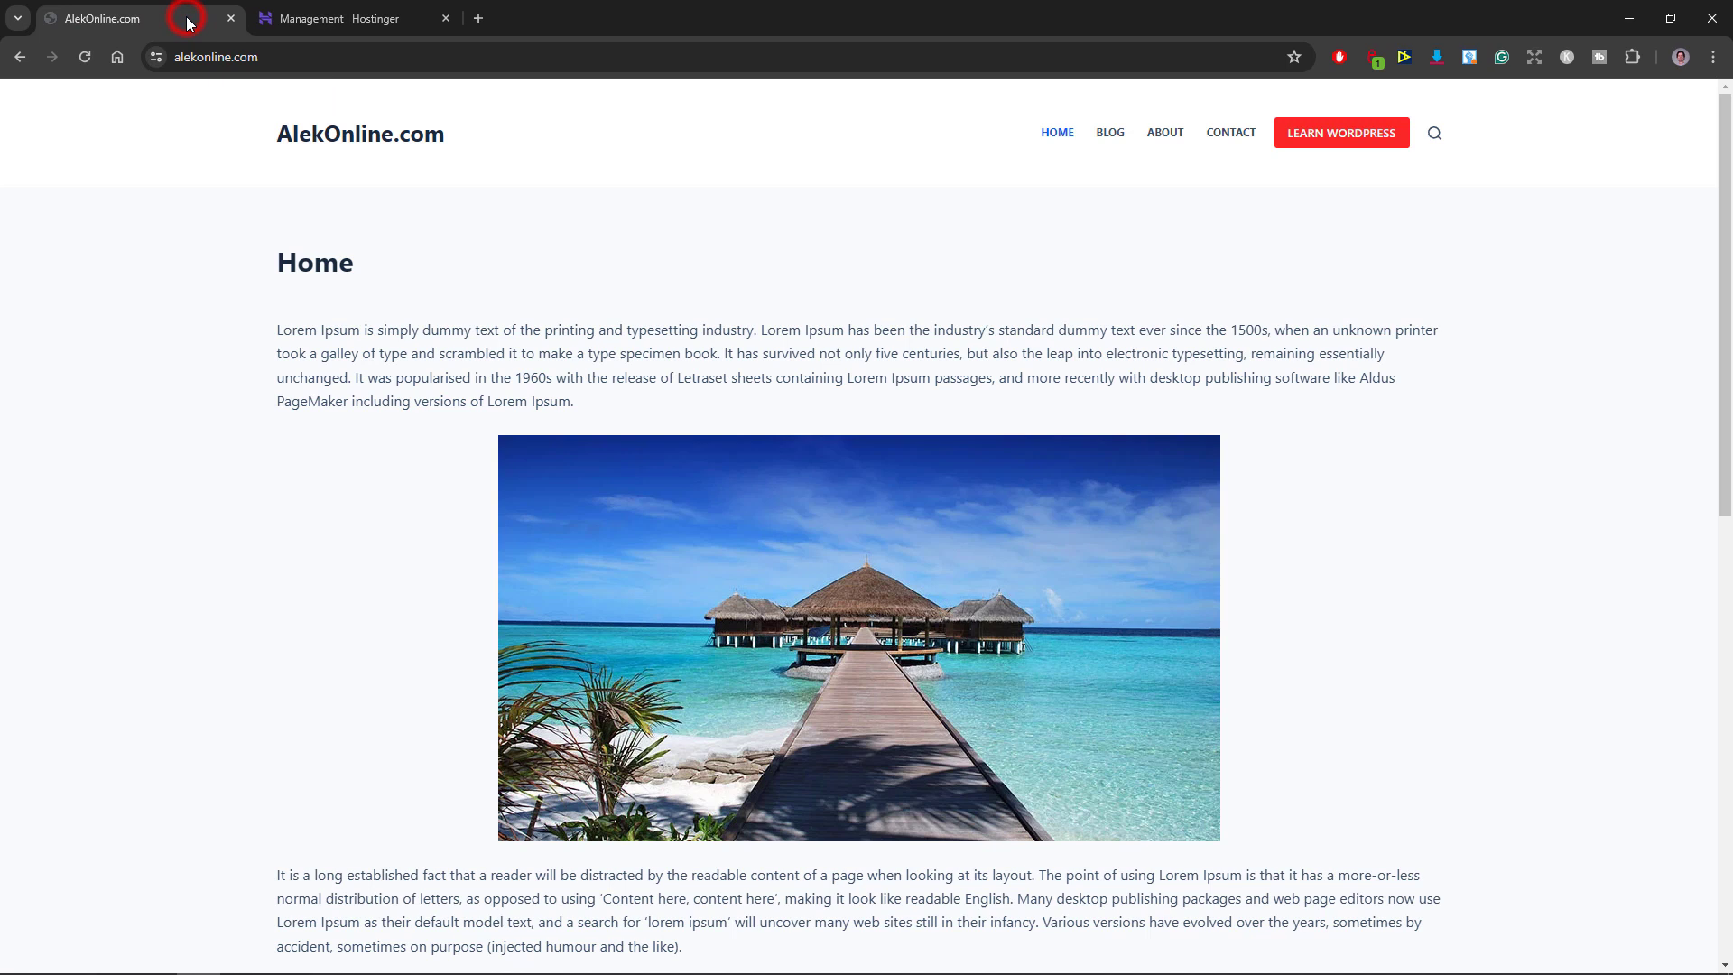
left_click(84, 59)
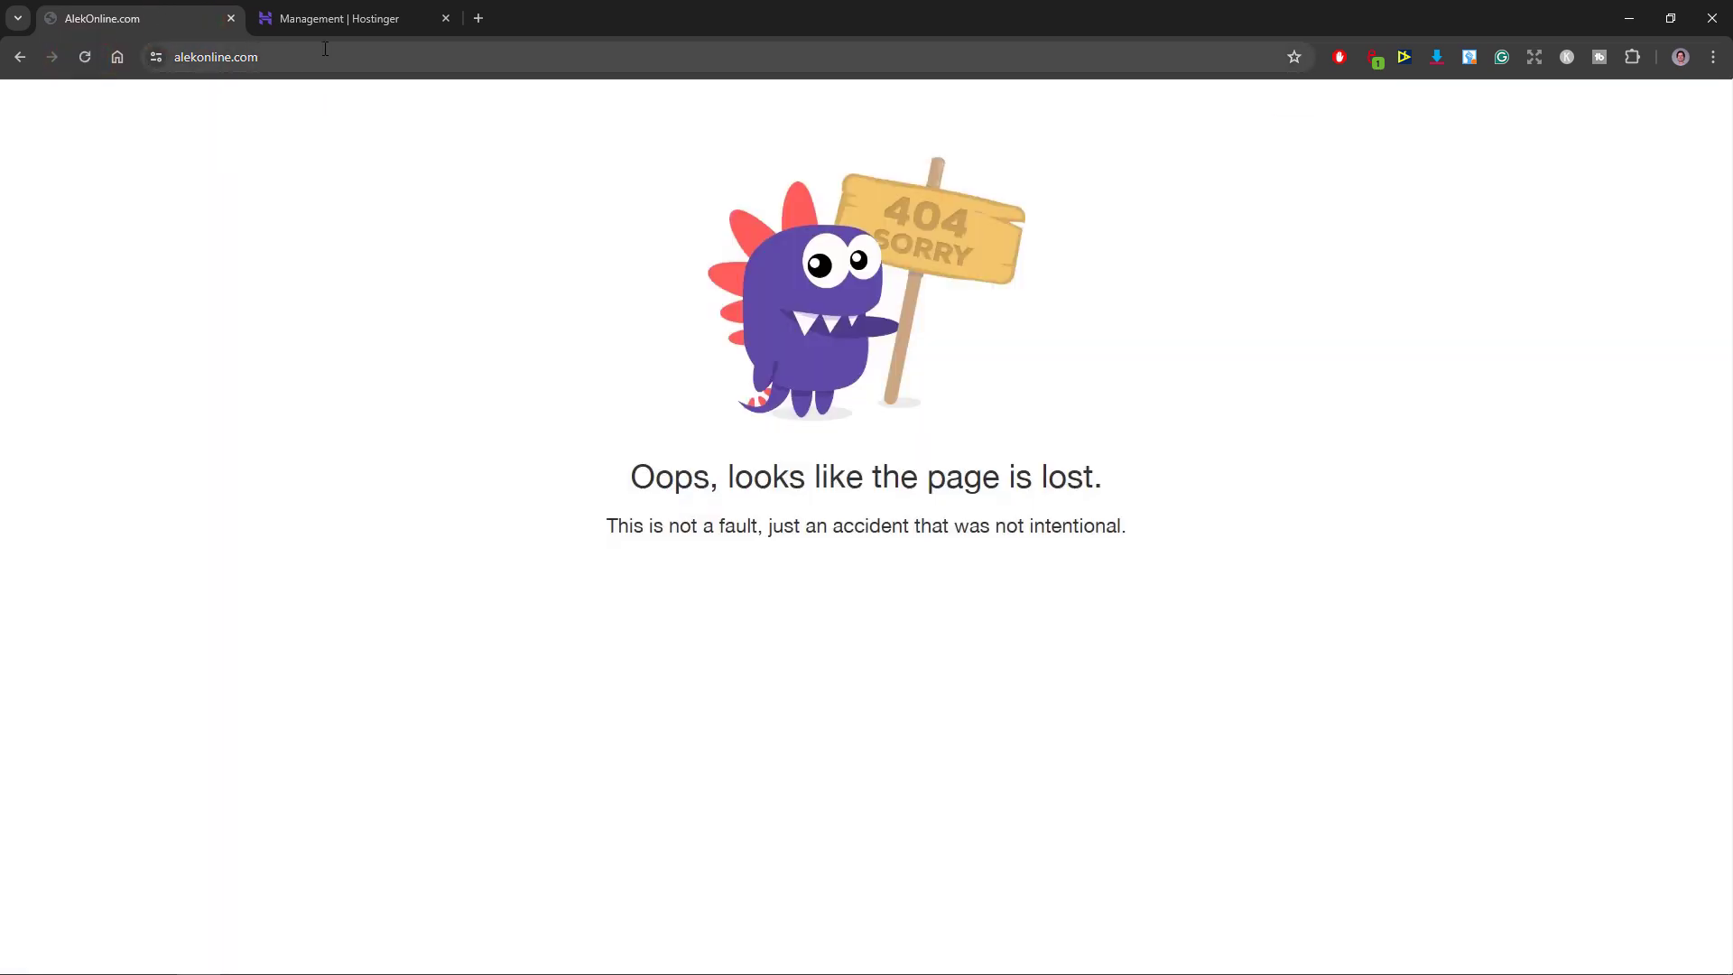
left_click(334, 18)
left_click(291, 123)
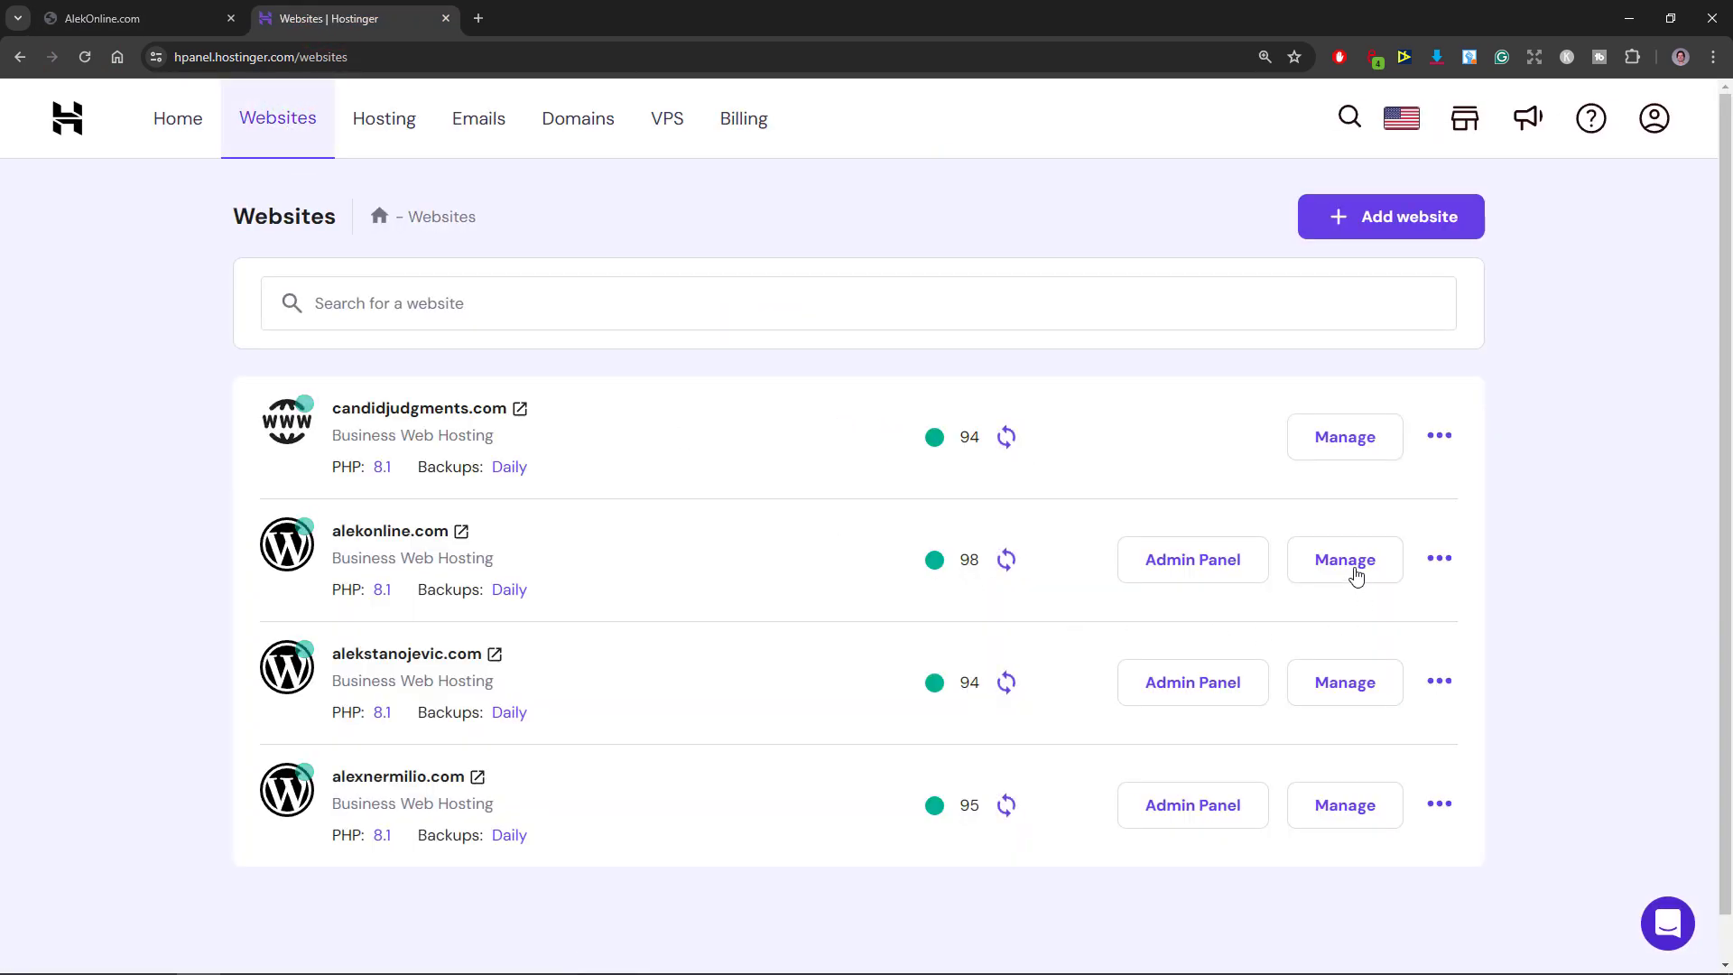
Open alekonline.com's File Manager and enter the empty public_html folder
left_click(1354, 564)
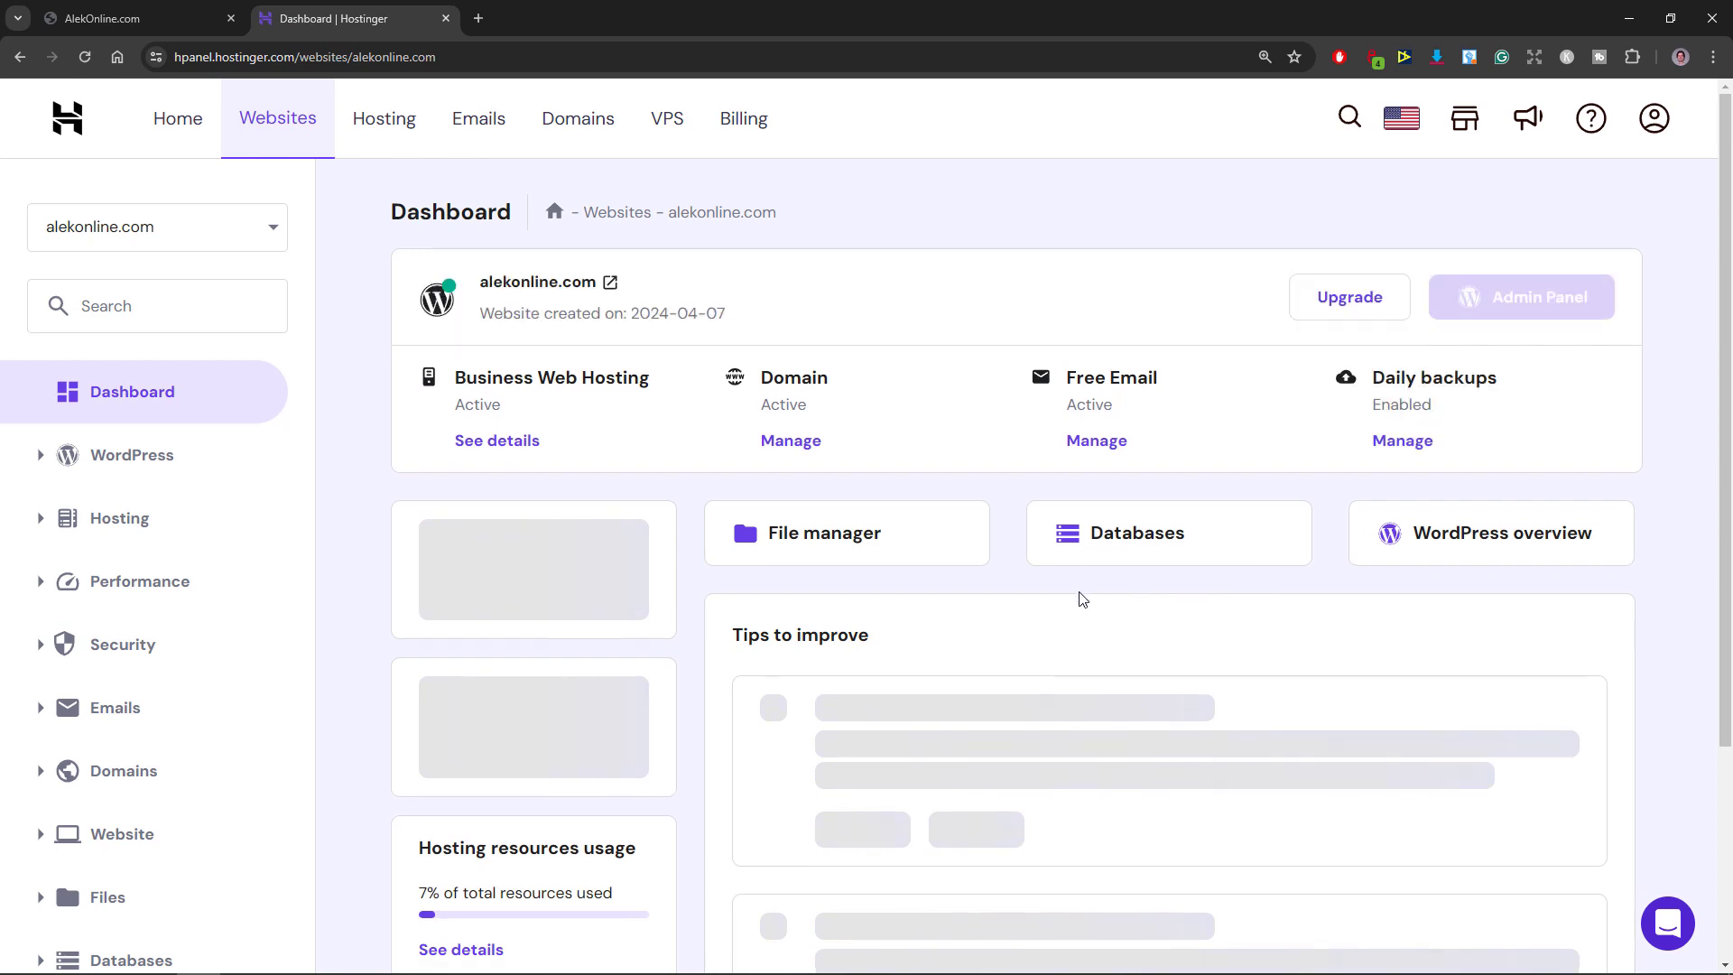
left_click(909, 543)
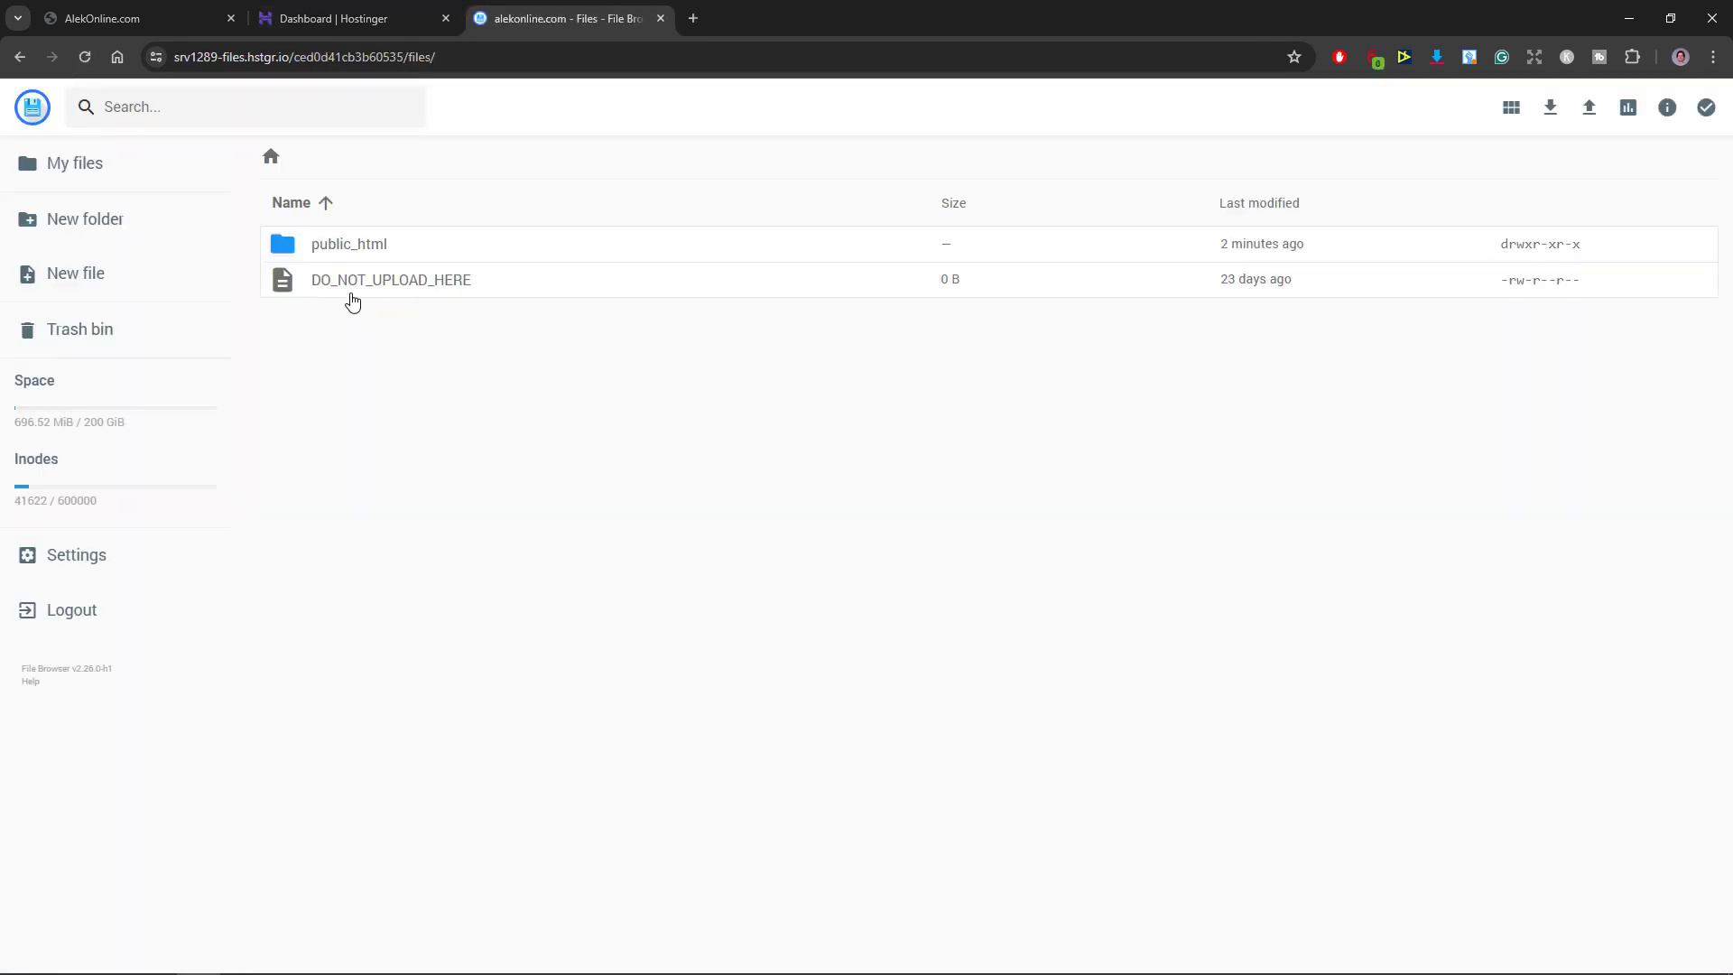
left_click(283, 251)
left_click(283, 251)
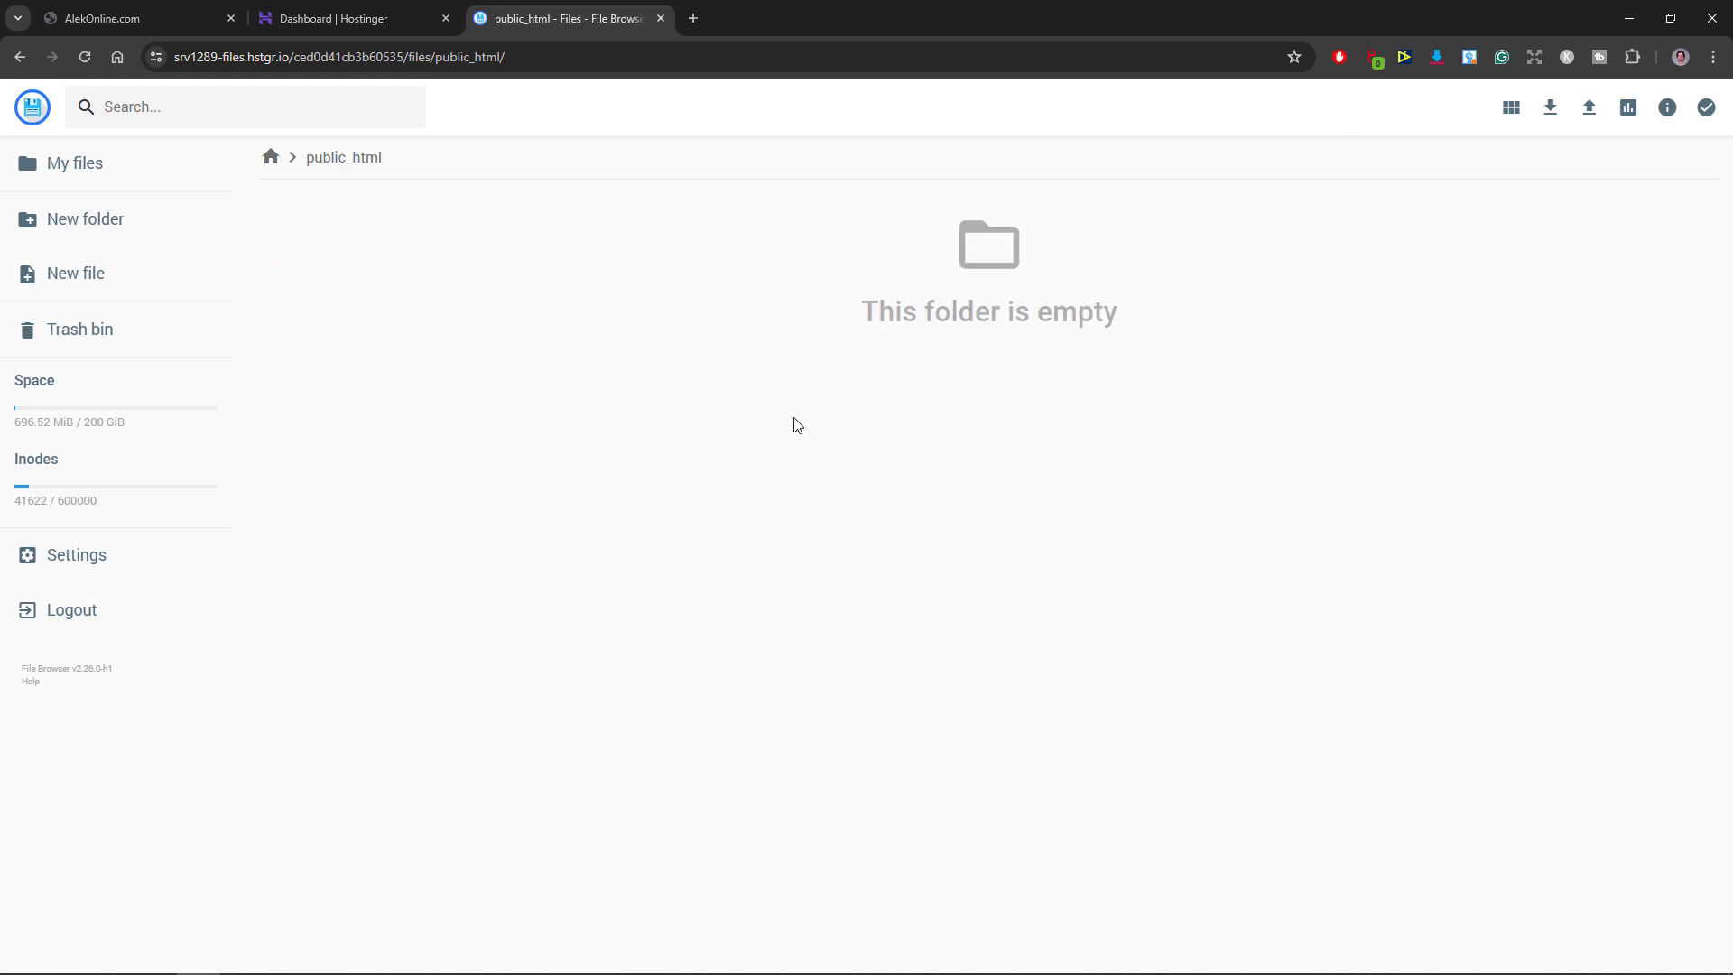
Upload the _public_html.zip backup from the Backups folder into public_html
left_click(1589, 110)
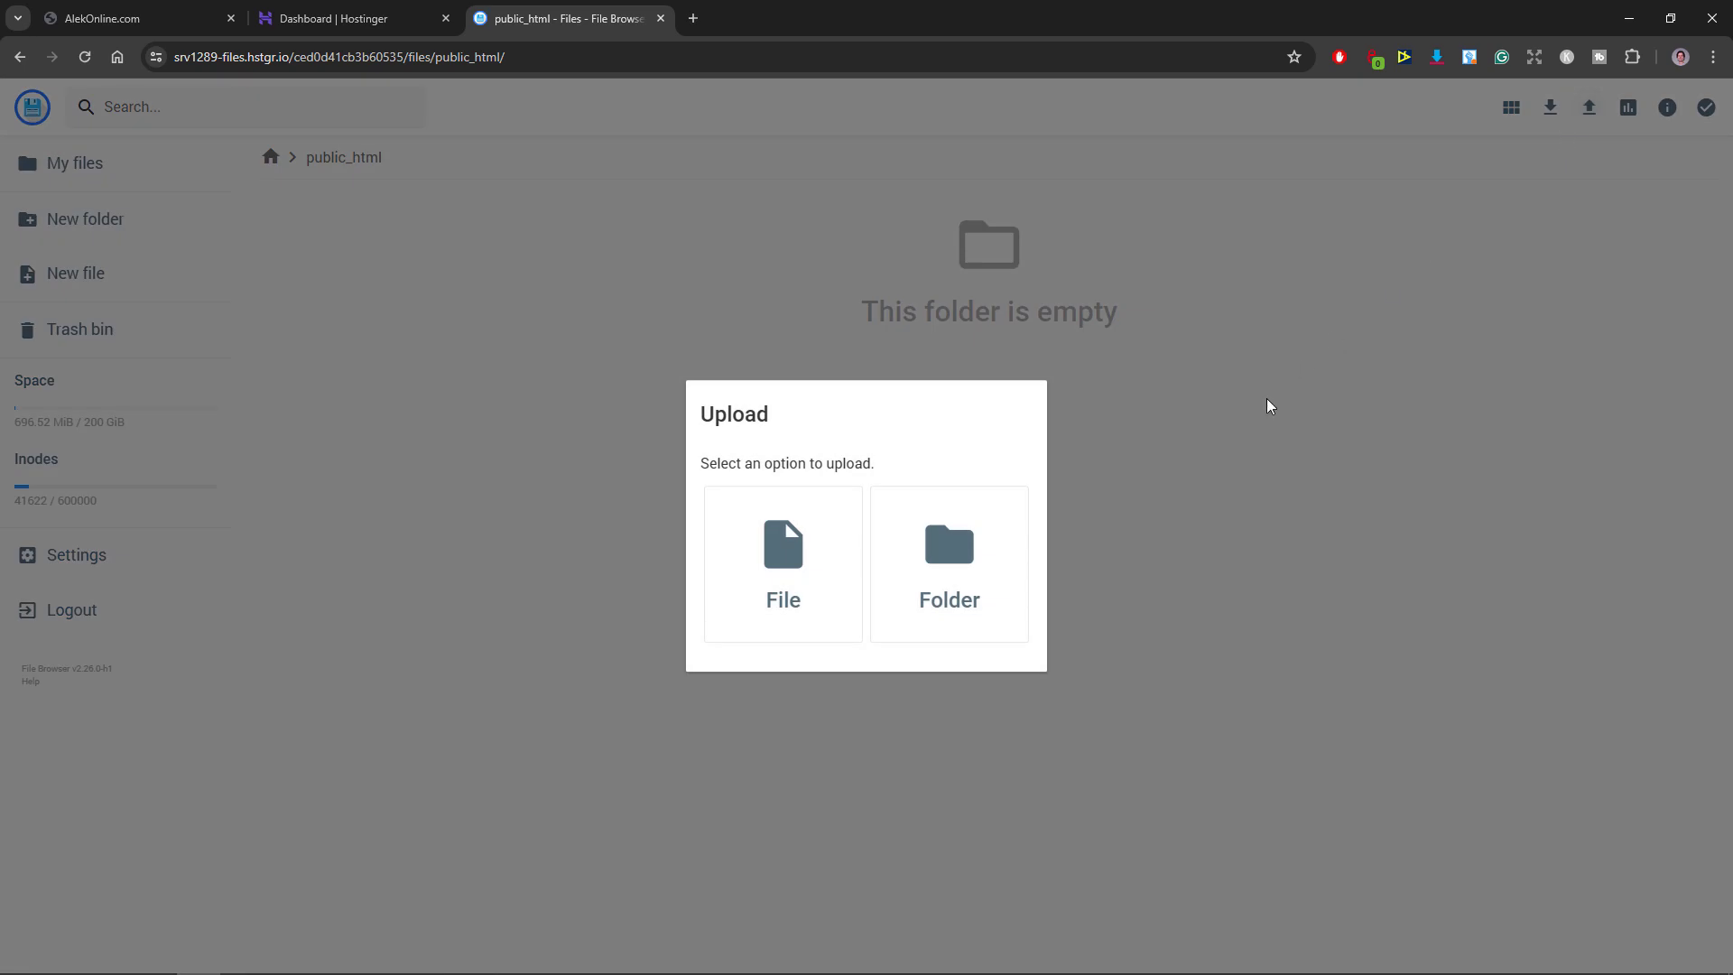
left_click(781, 557)
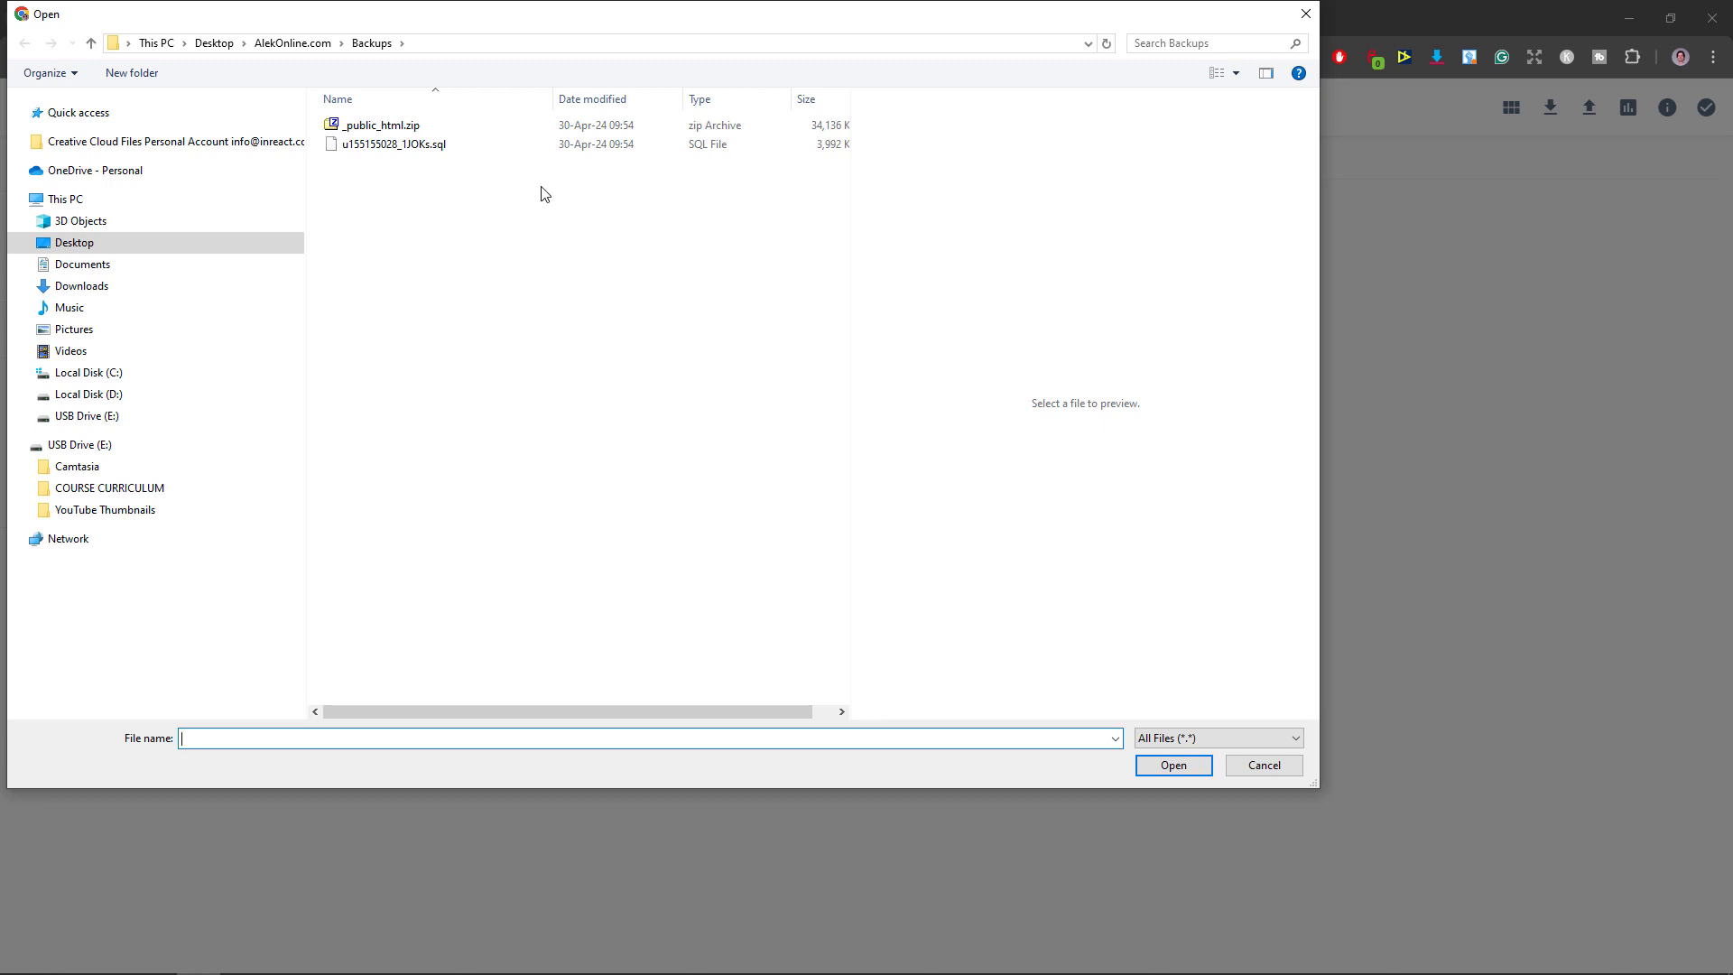
left_click(405, 125)
left_click(1148, 763)
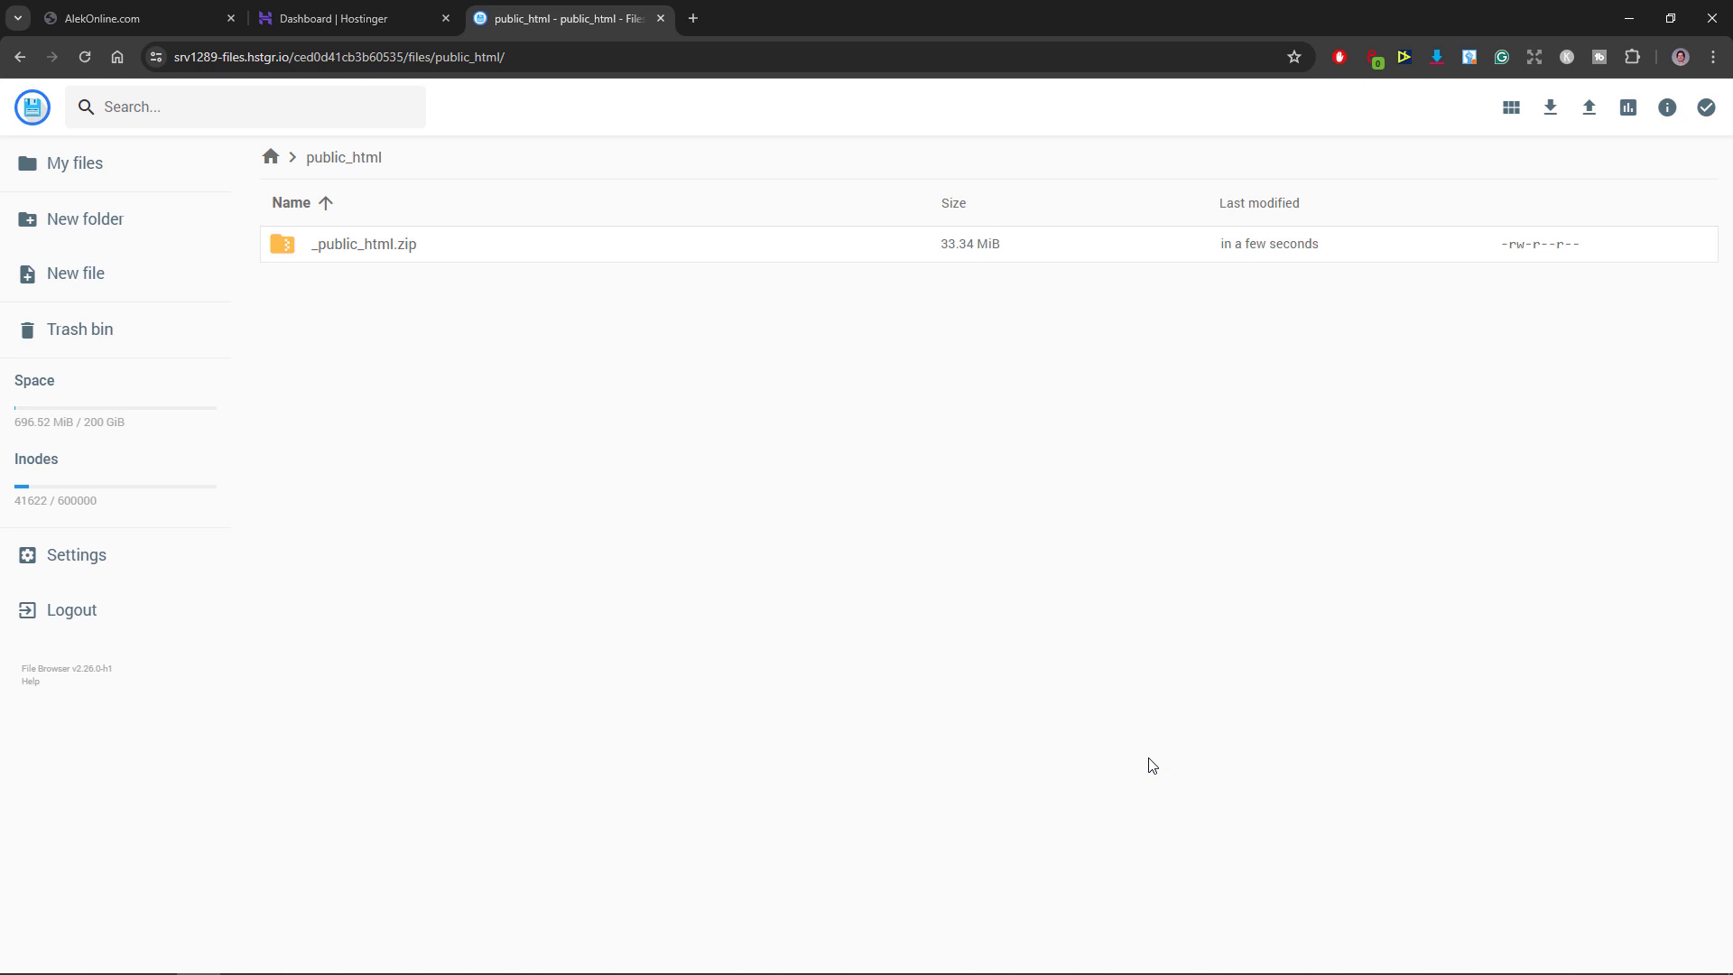
Extract _public_html.zip into the current folder using '.' as the folder name
right_click(423, 247)
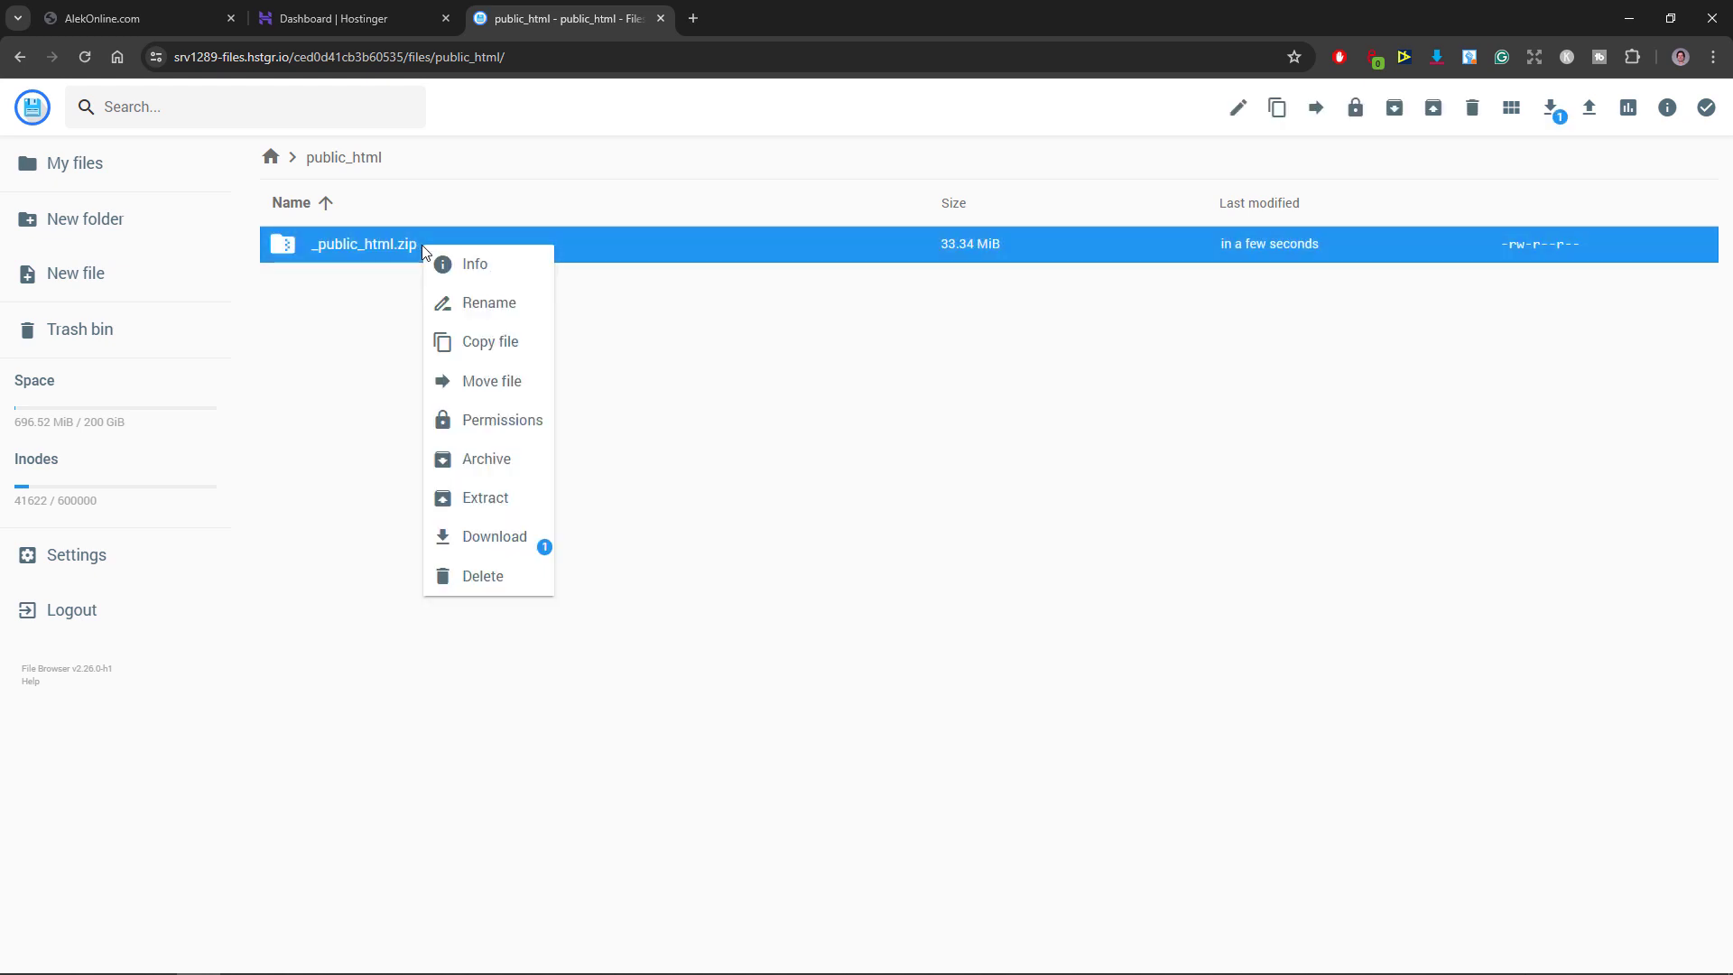
left_click(479, 497)
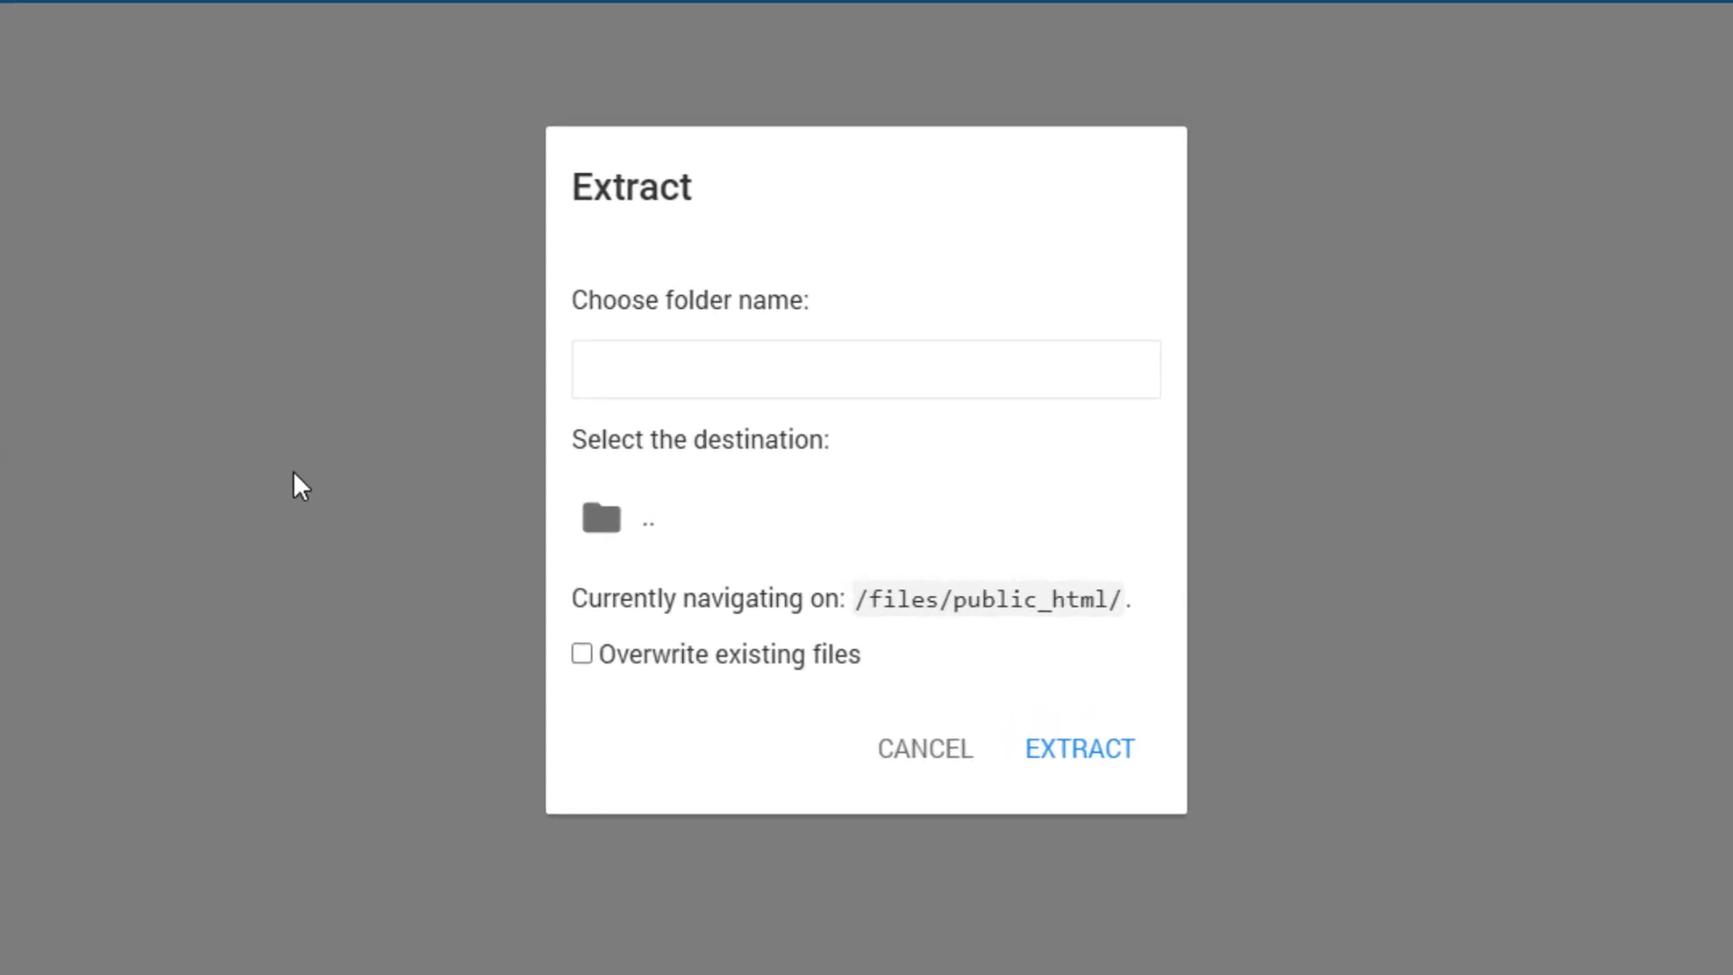
left_click(582, 368)
type(".")
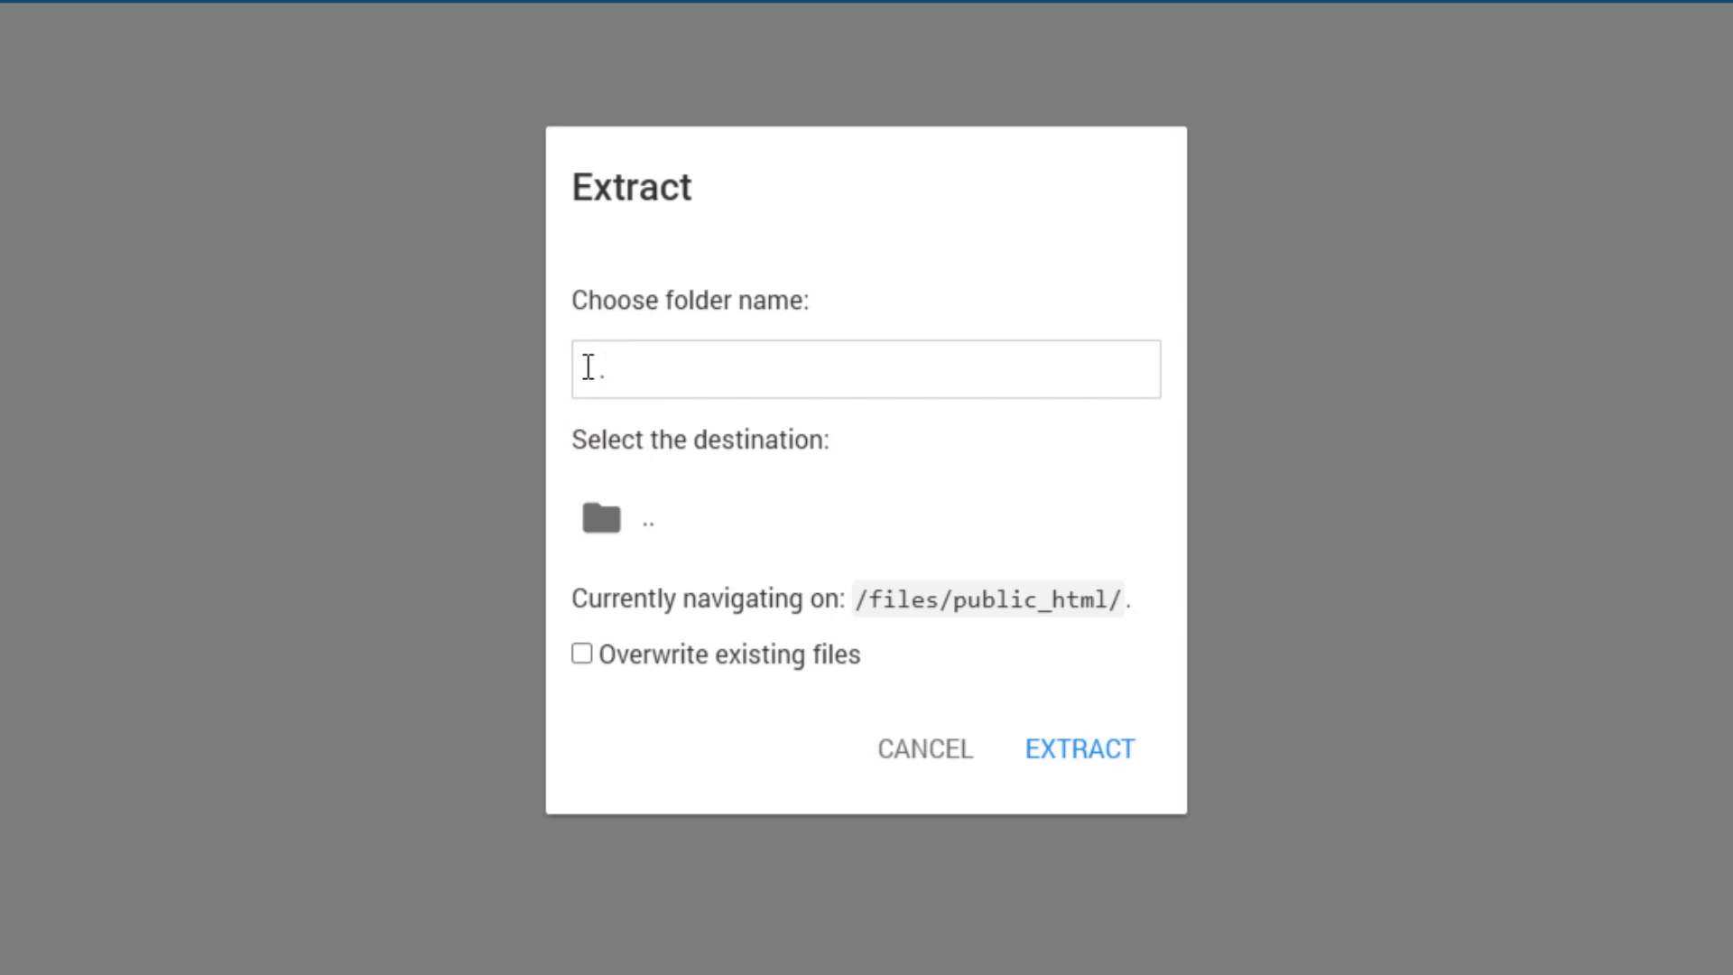
left_click(1049, 726)
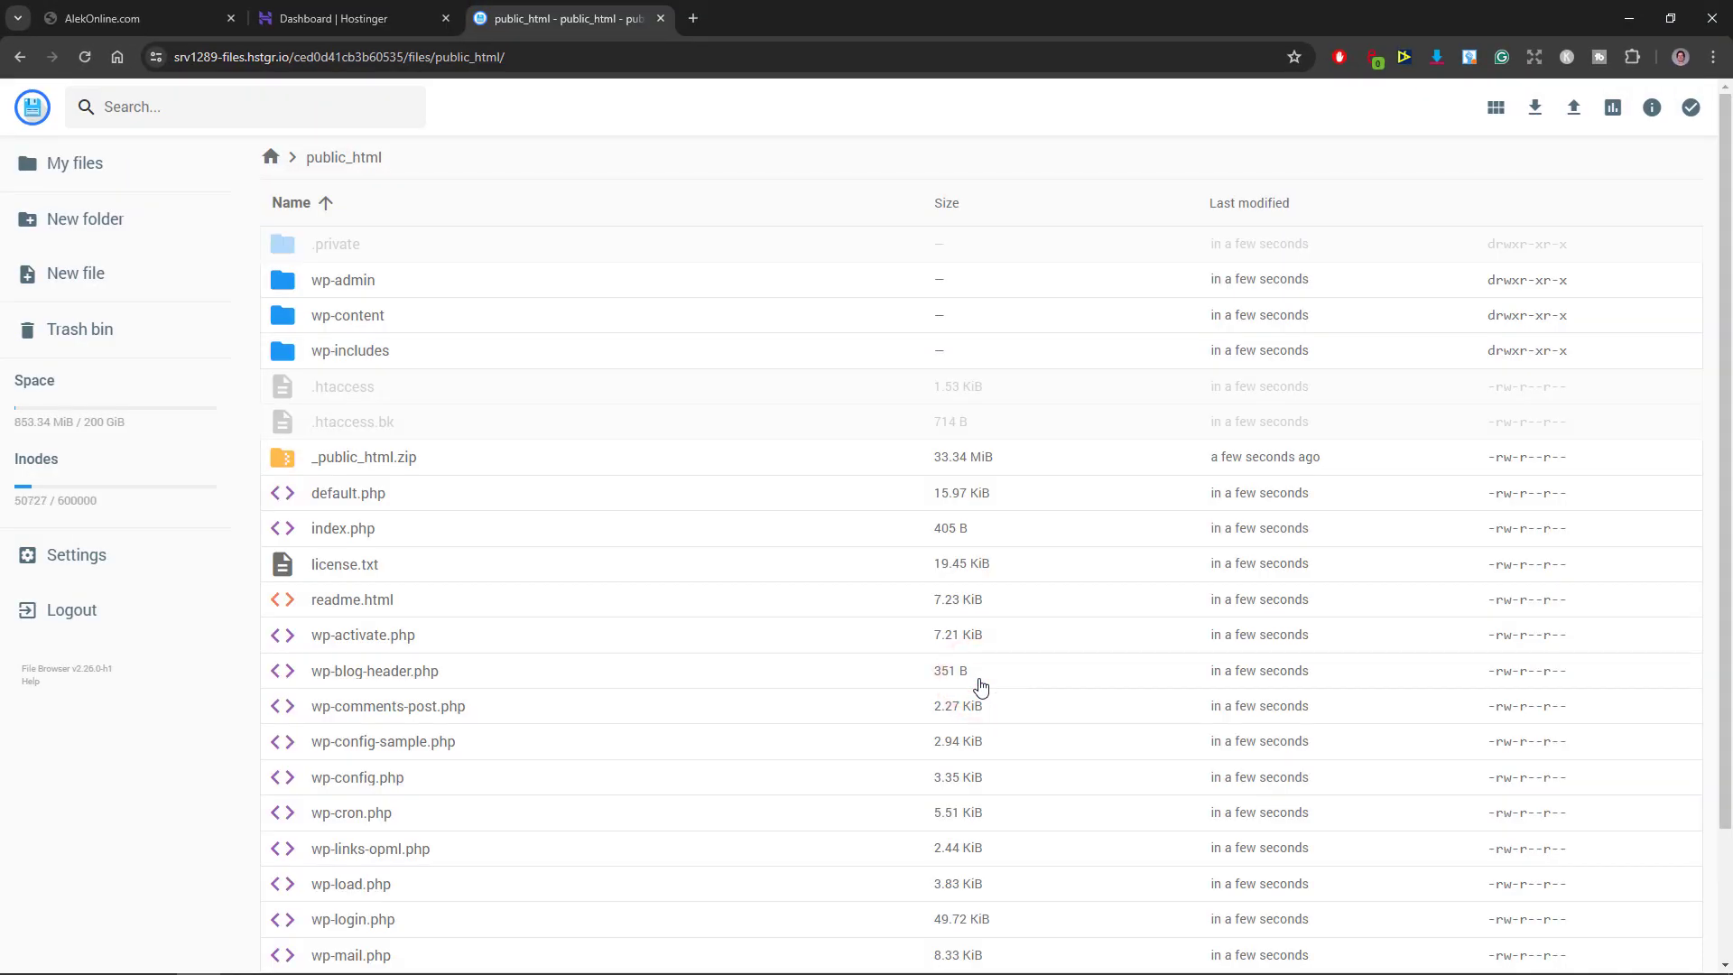
Permanently delete the _public_html.zip file from public_html
left_click(474, 457)
left_click(1456, 107)
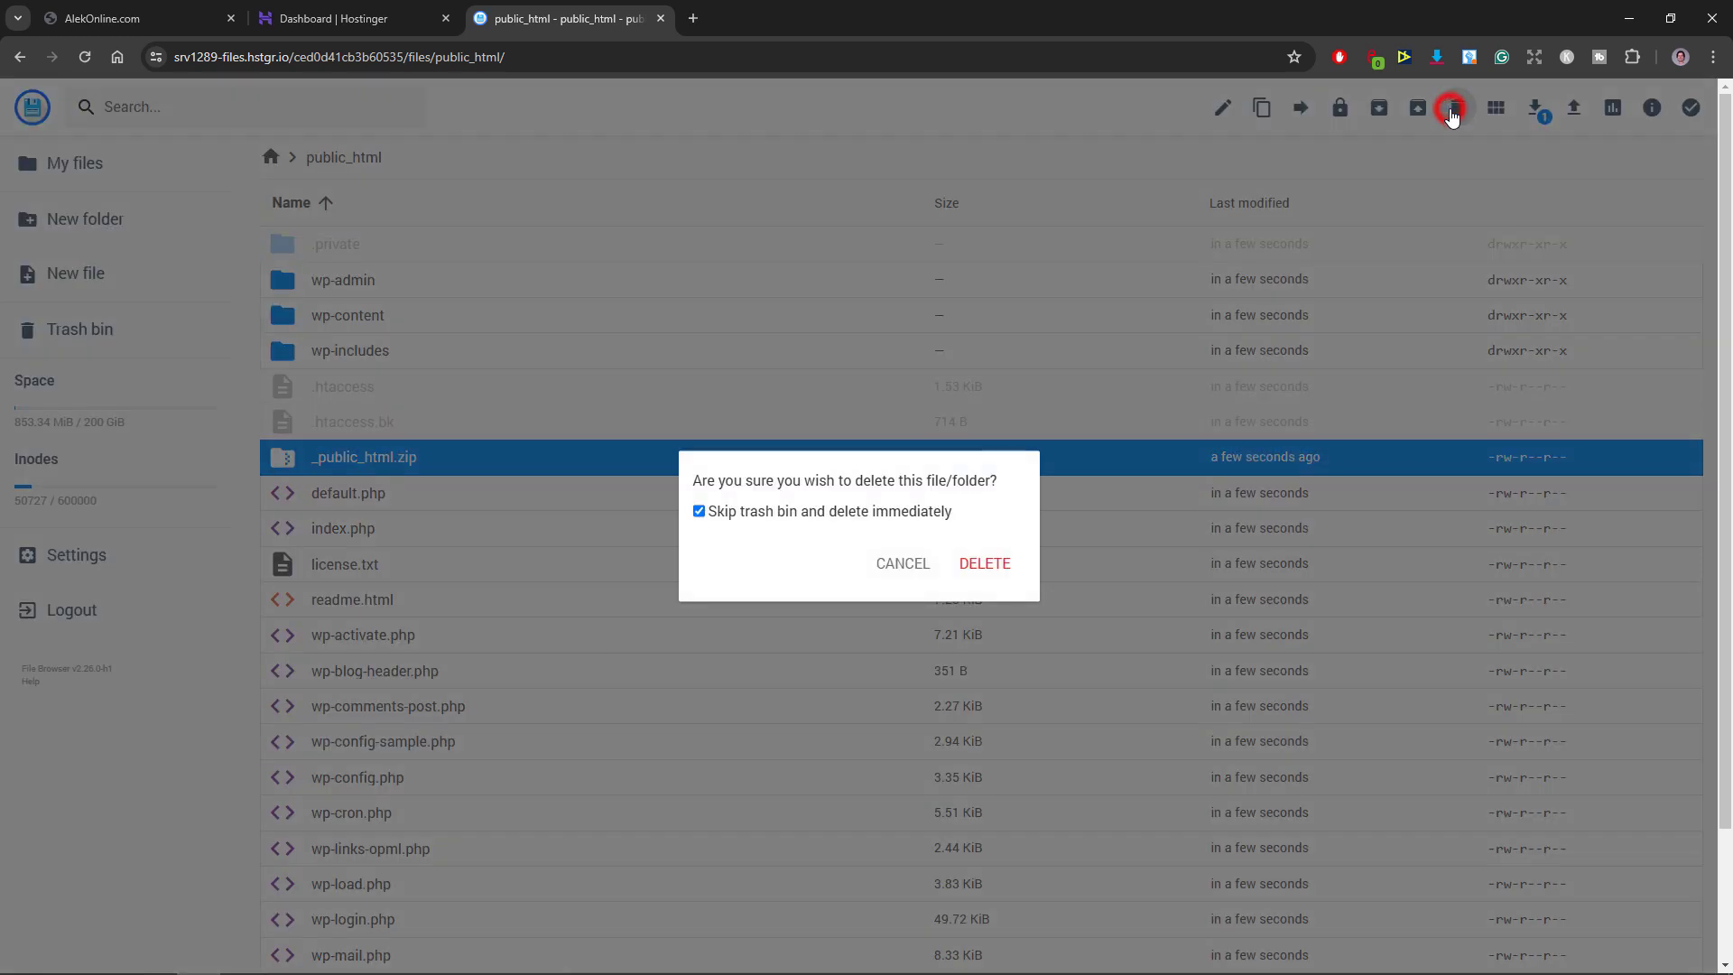
left_click(970, 565)
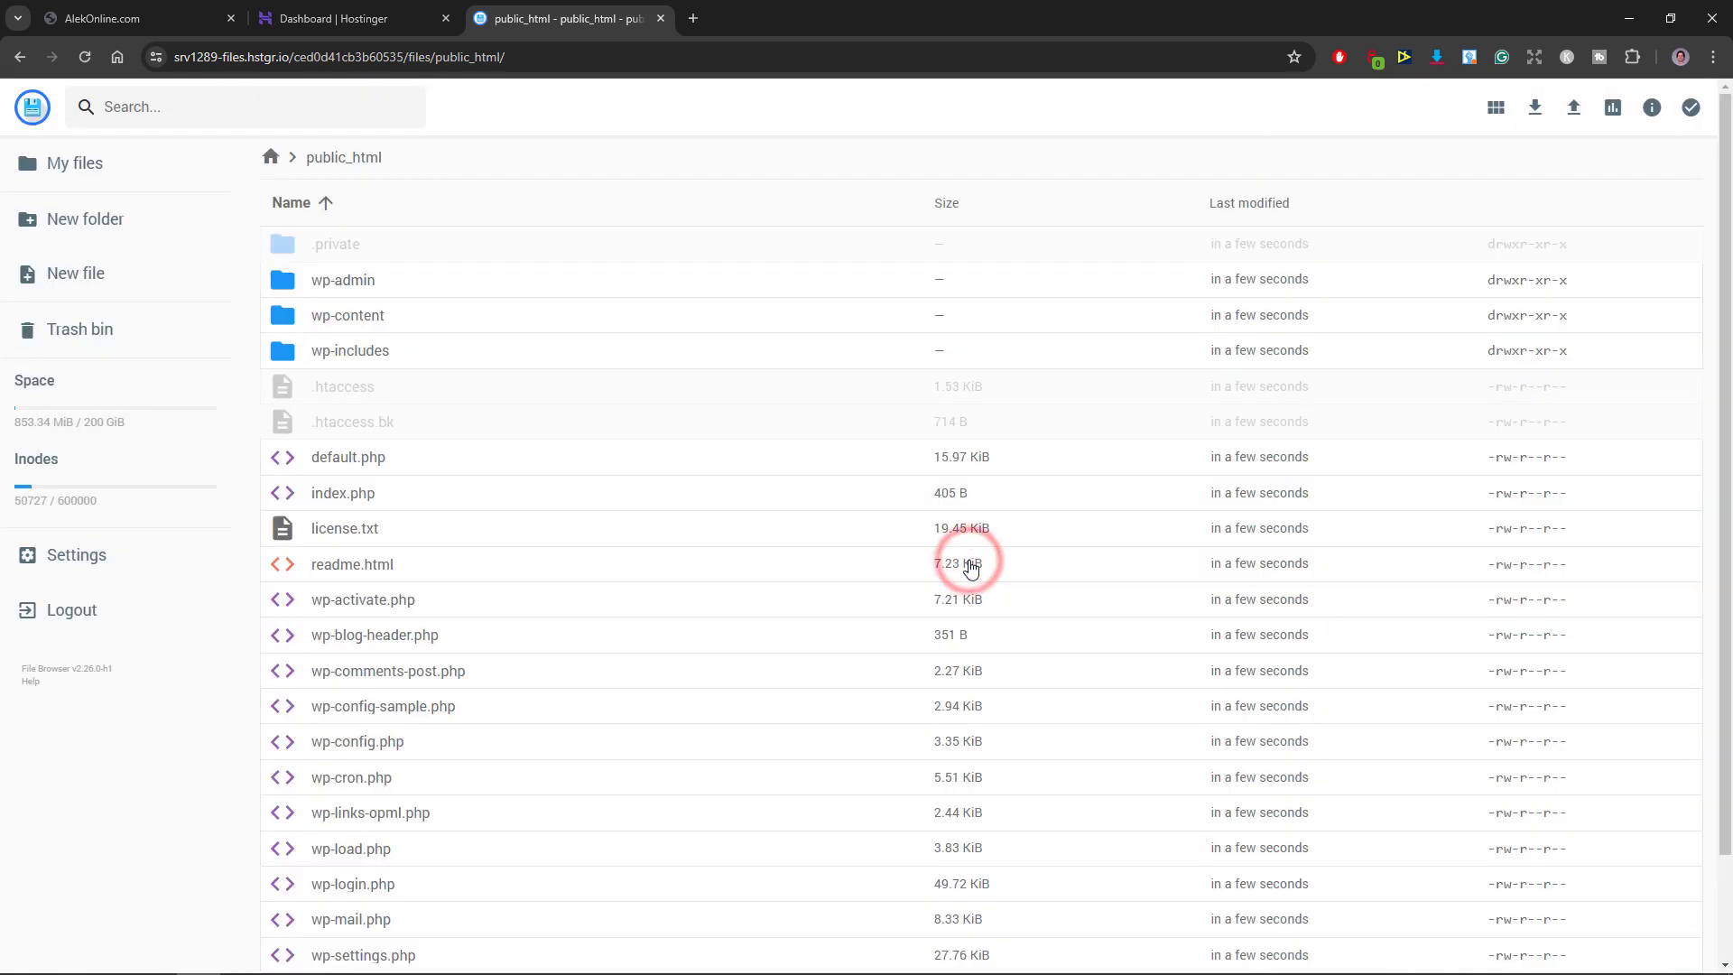
Open the site's WordPress database in phpMyAdmin from hPanel's Databases page
left_click(661, 18)
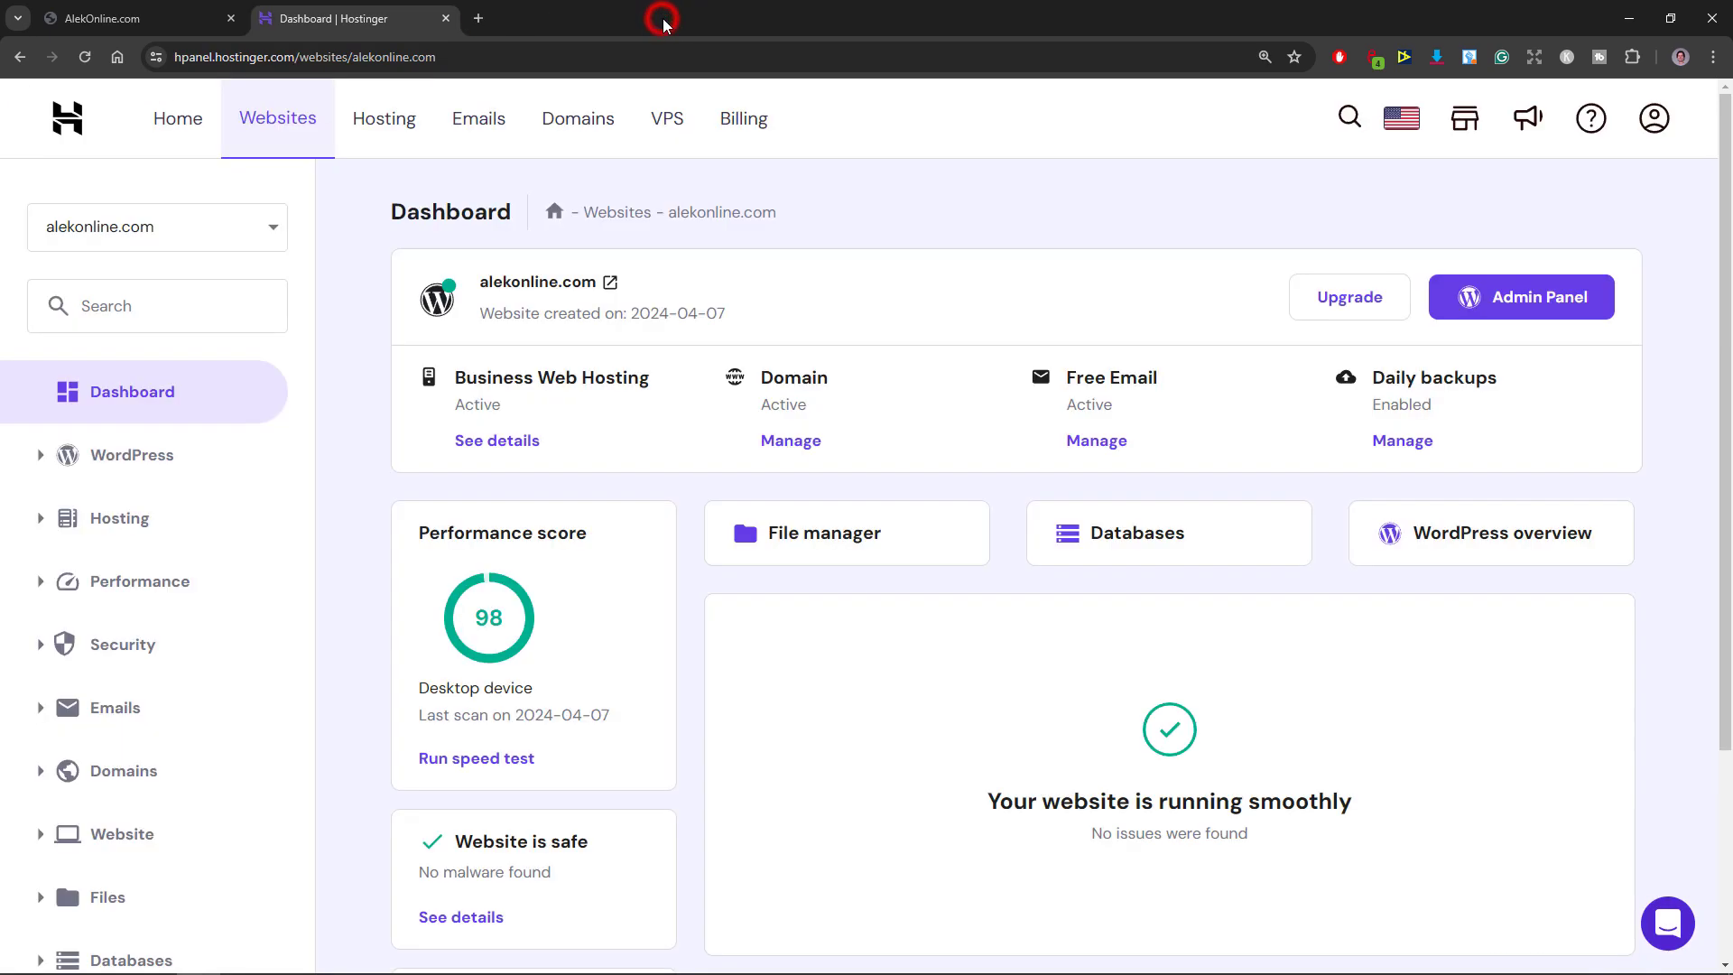
left_click(1127, 532)
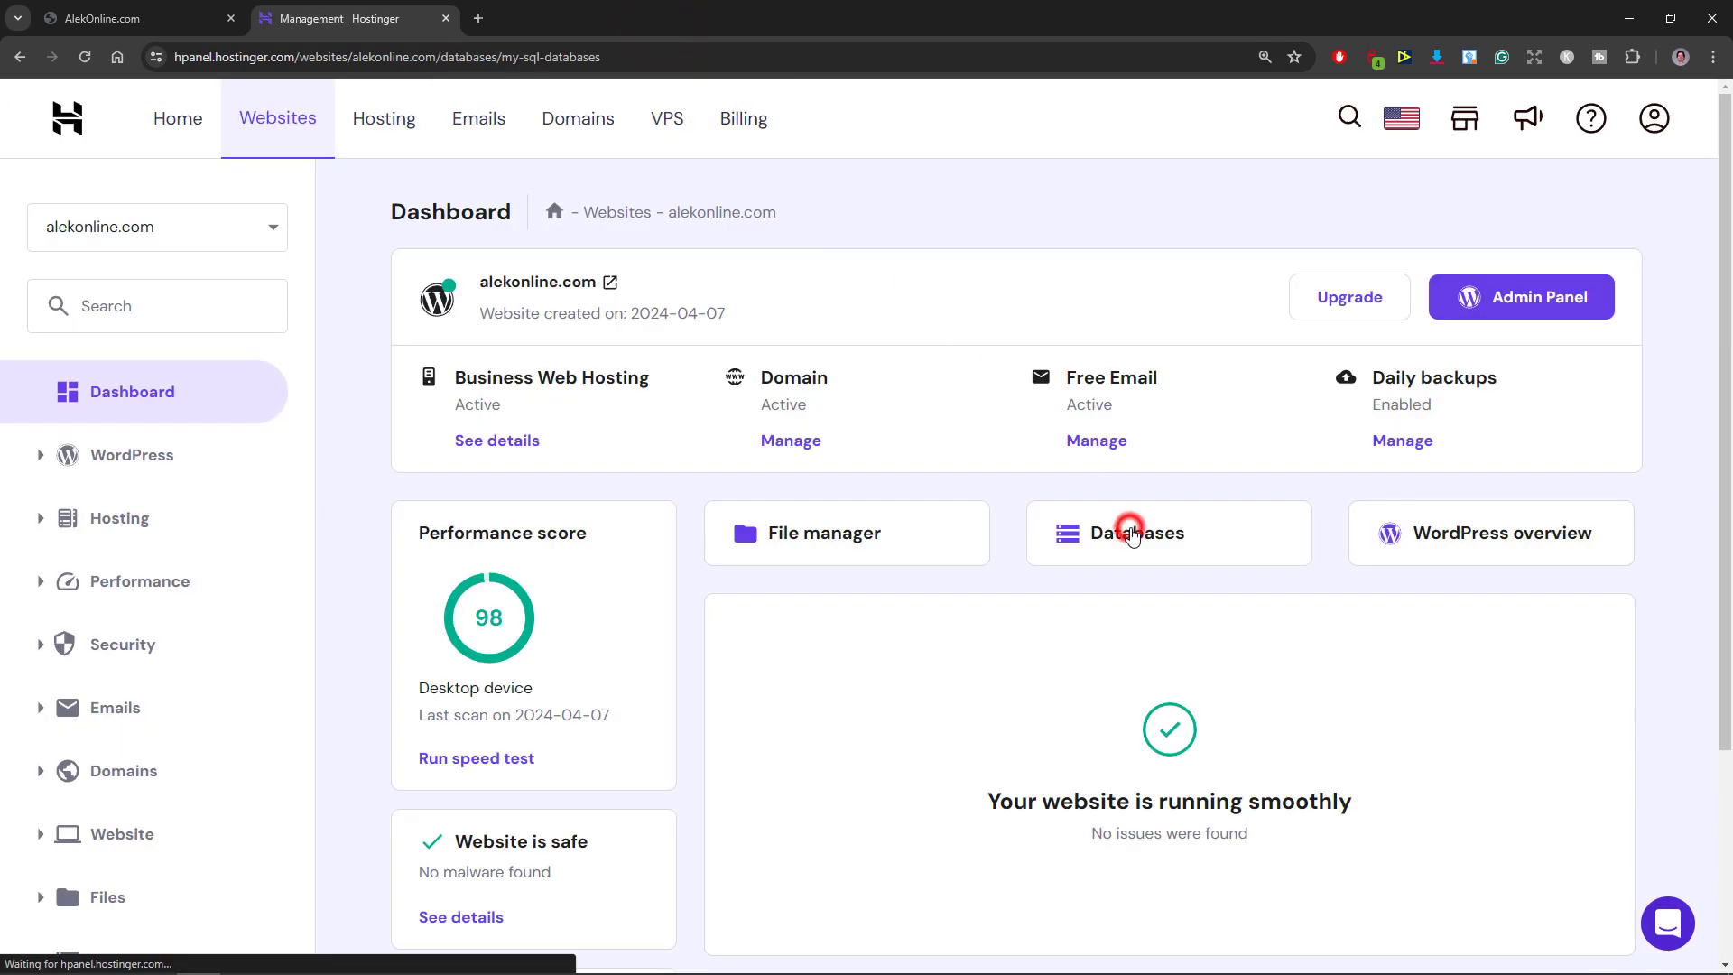
left_click(1399, 859)
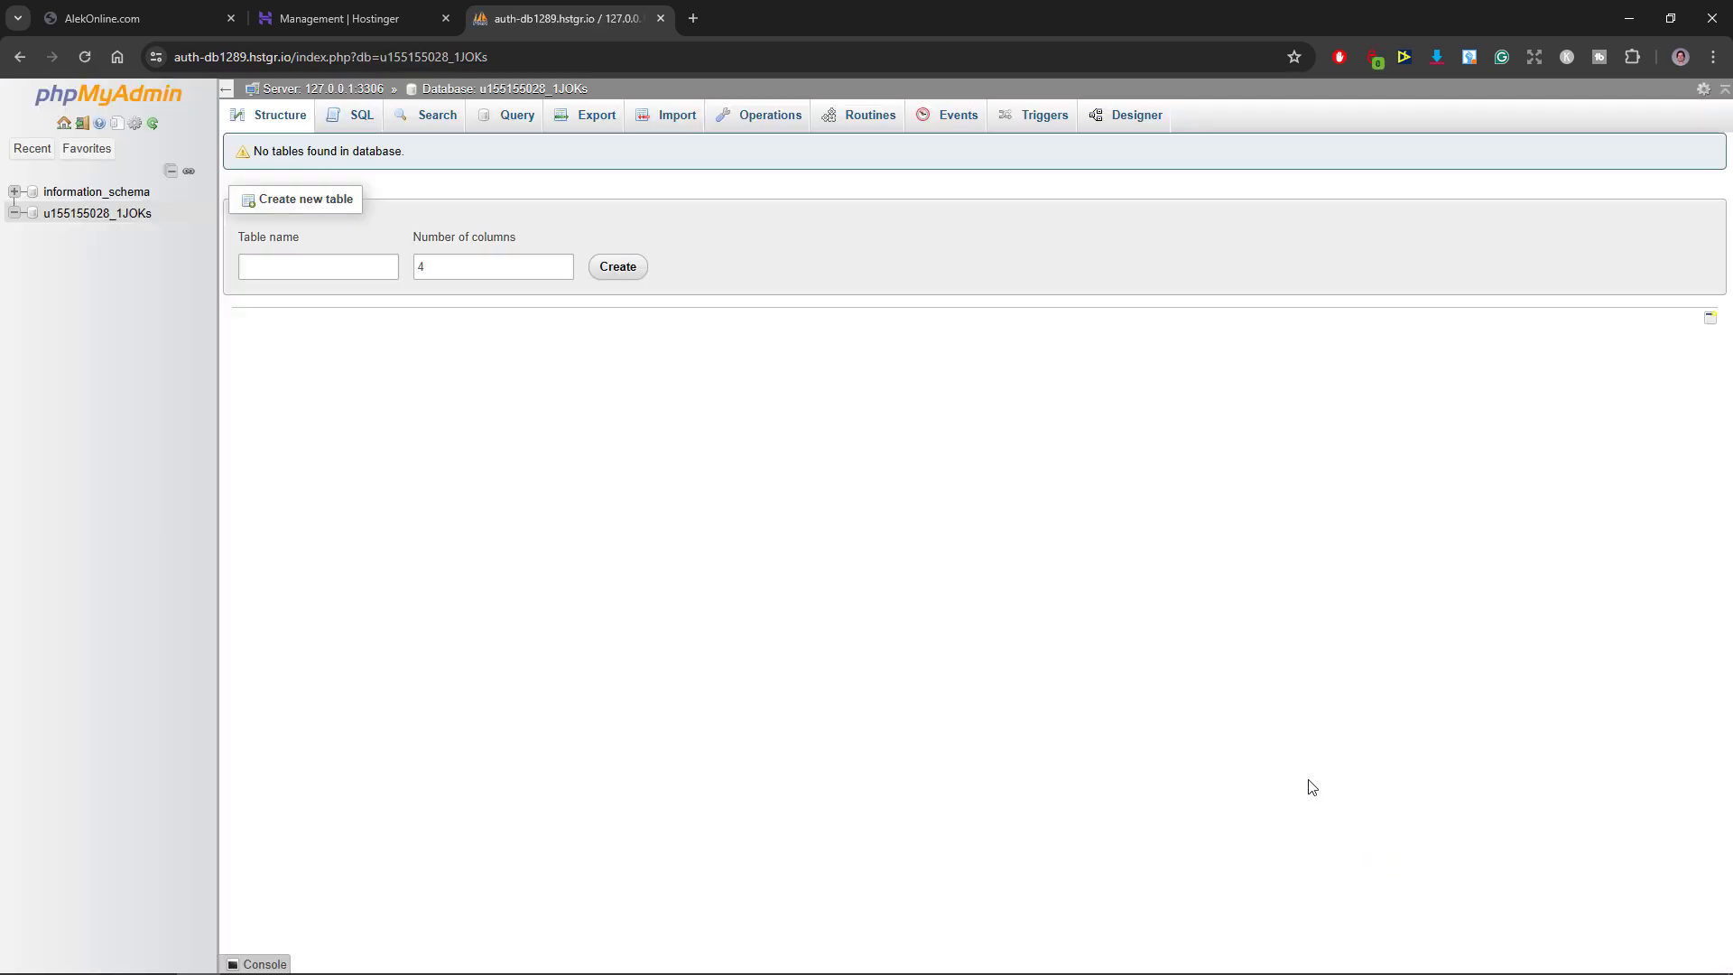
Import the .sql database backup and verify the 20 tables are restored in Structure
left_click(666, 118)
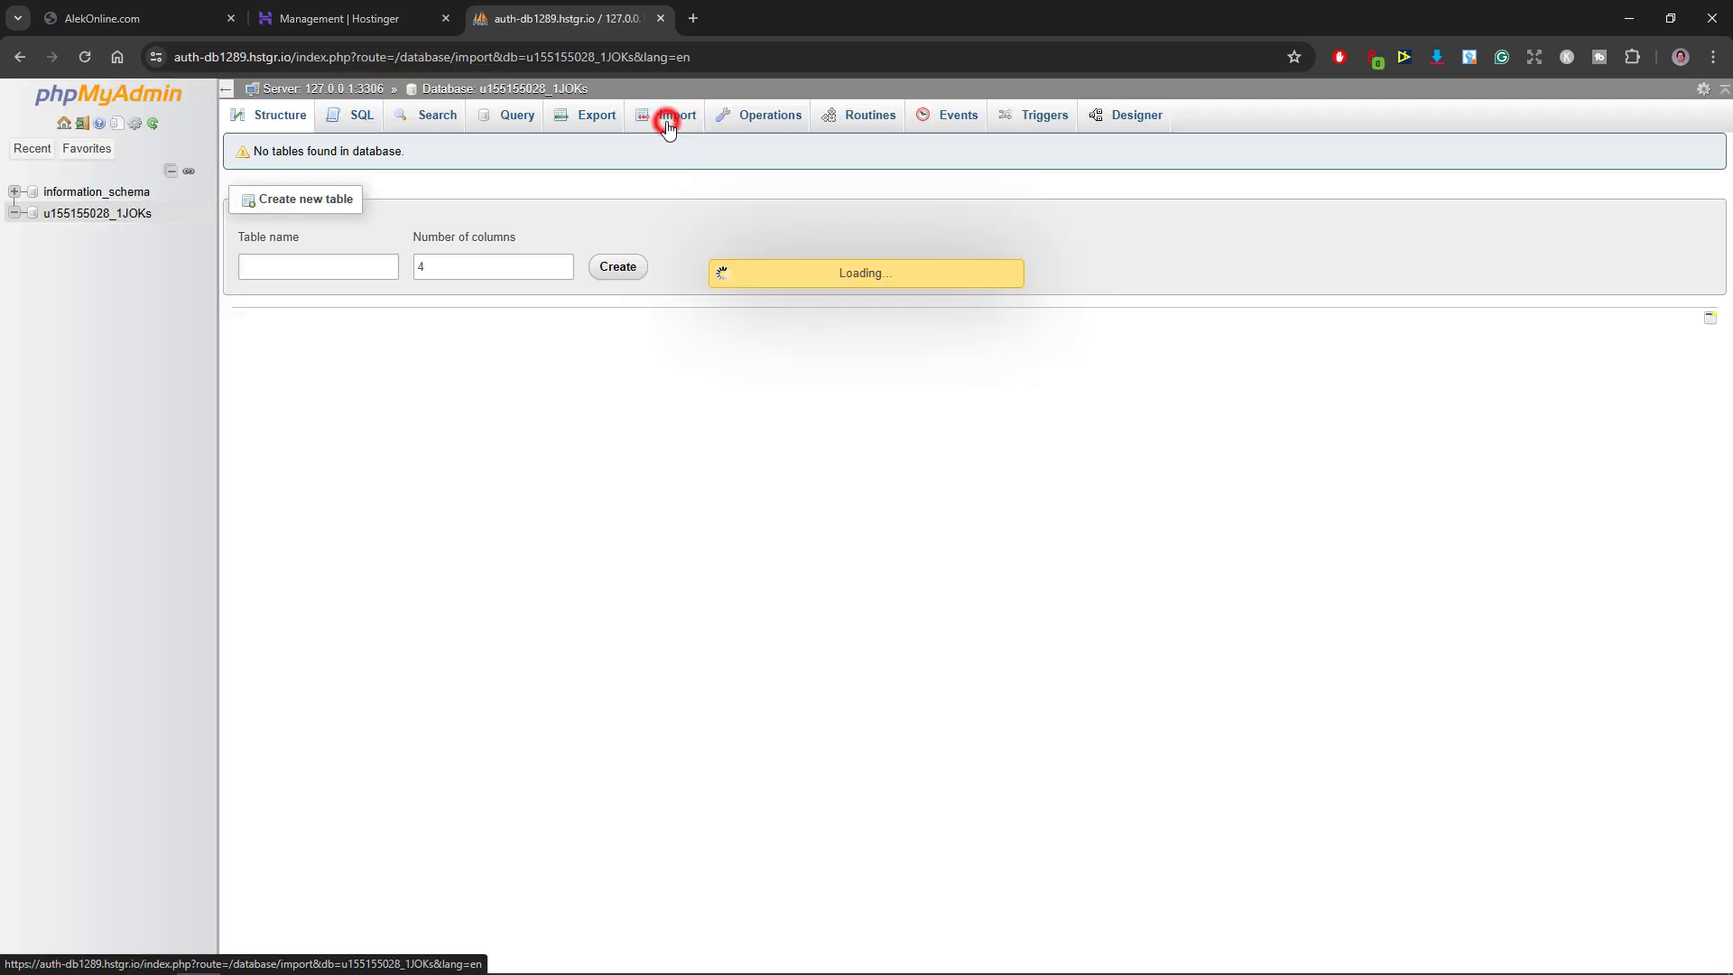
left_click(452, 340)
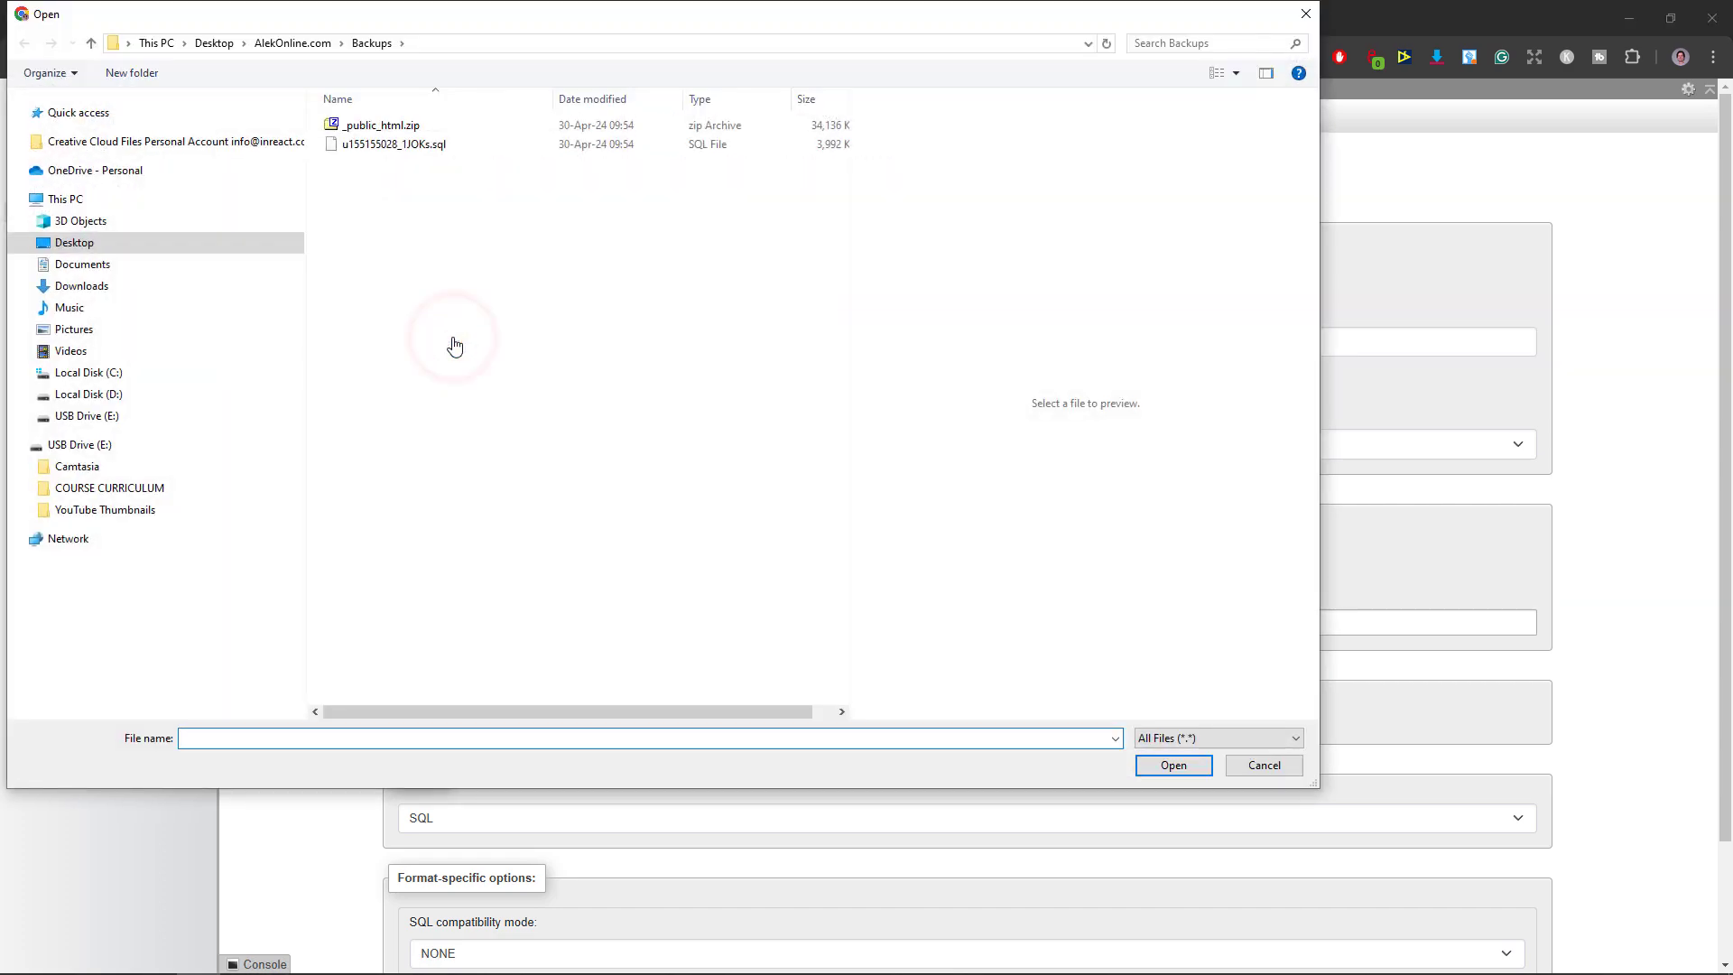
left_click(418, 148)
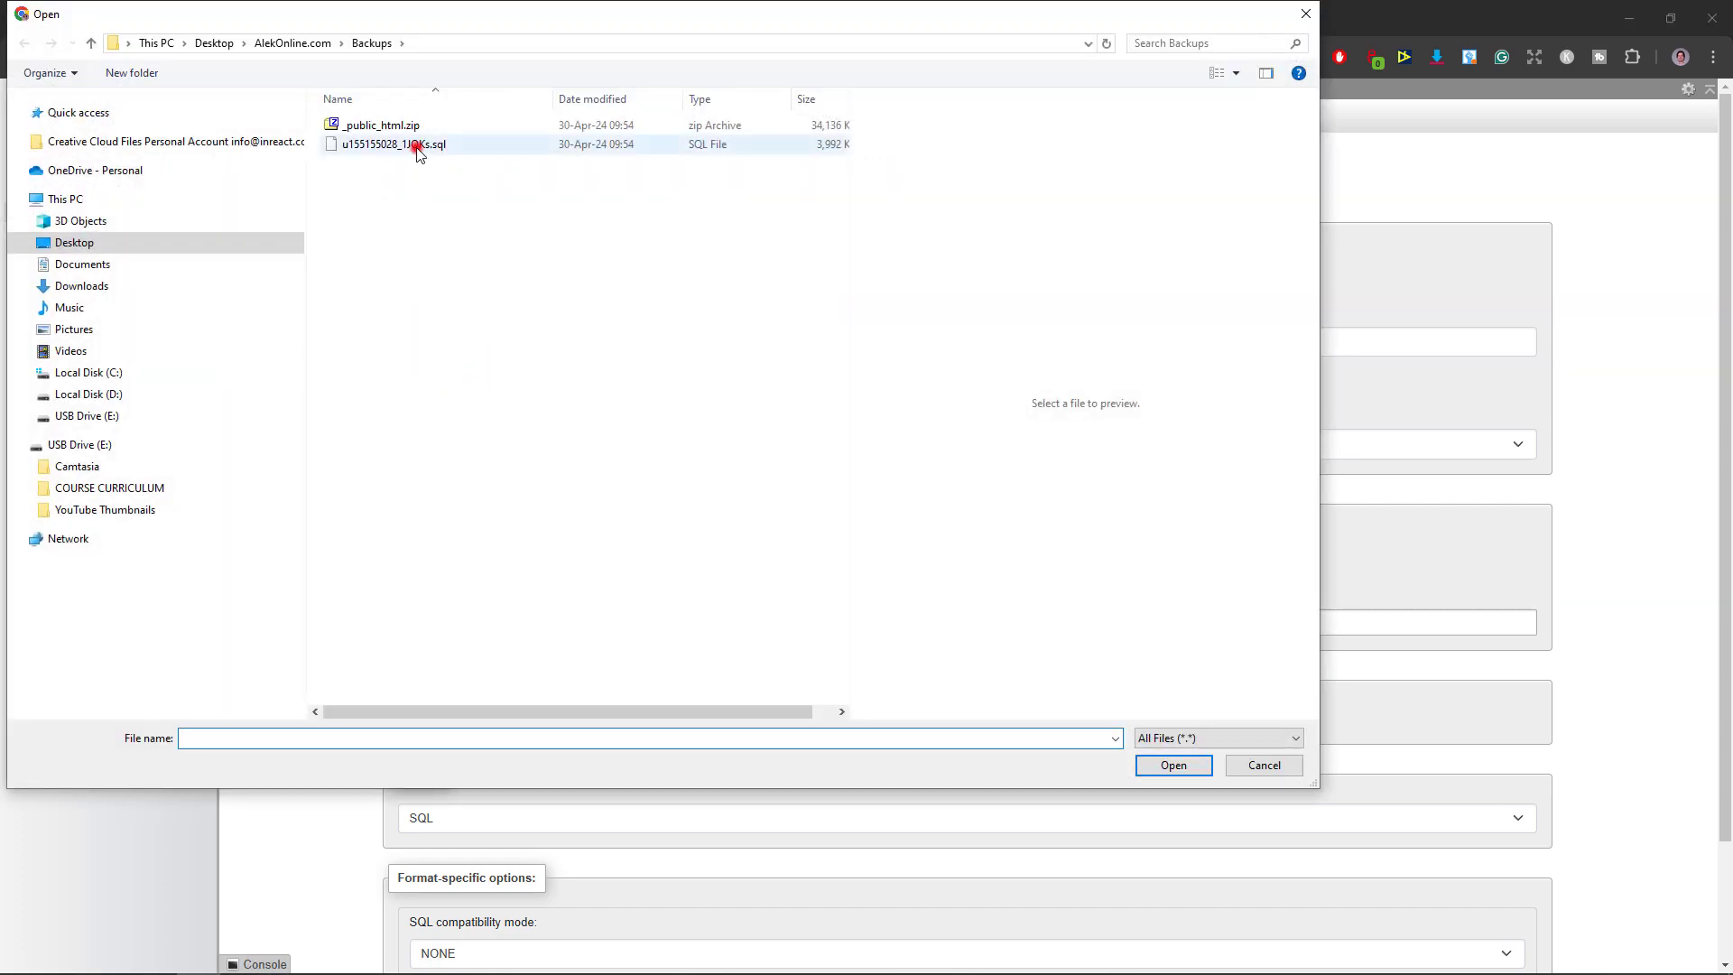
left_click(1140, 772)
scroll(1143, 778, "down", 1)
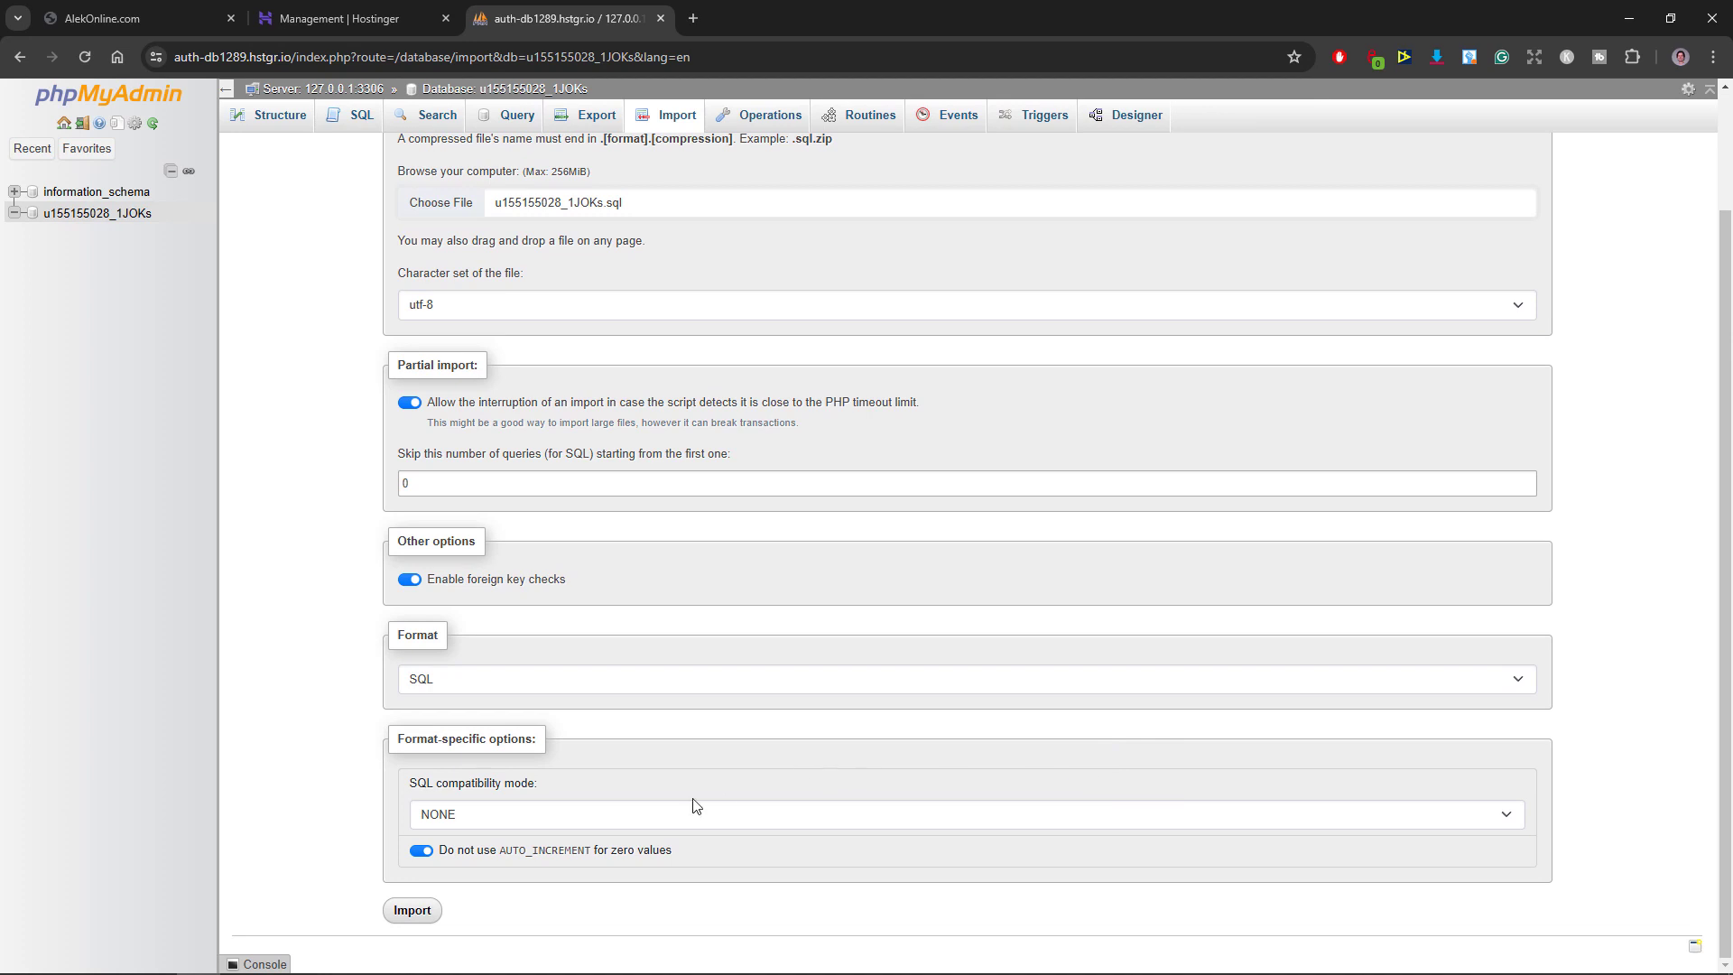
left_click(415, 910)
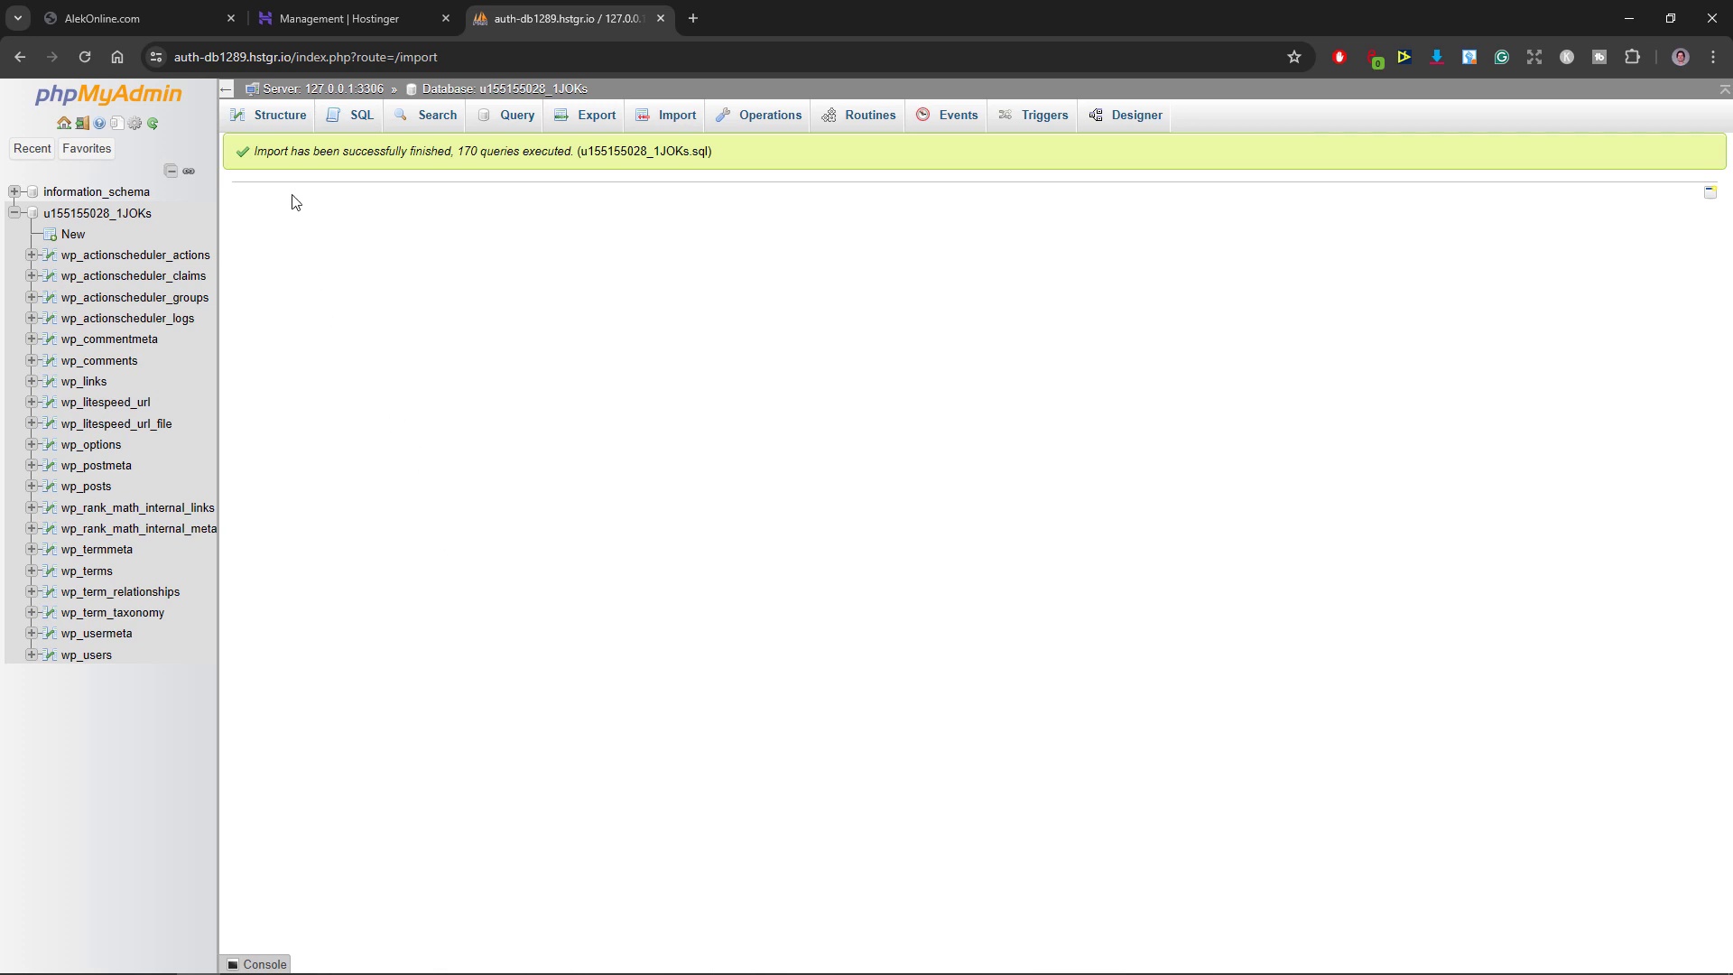
left_click(272, 119)
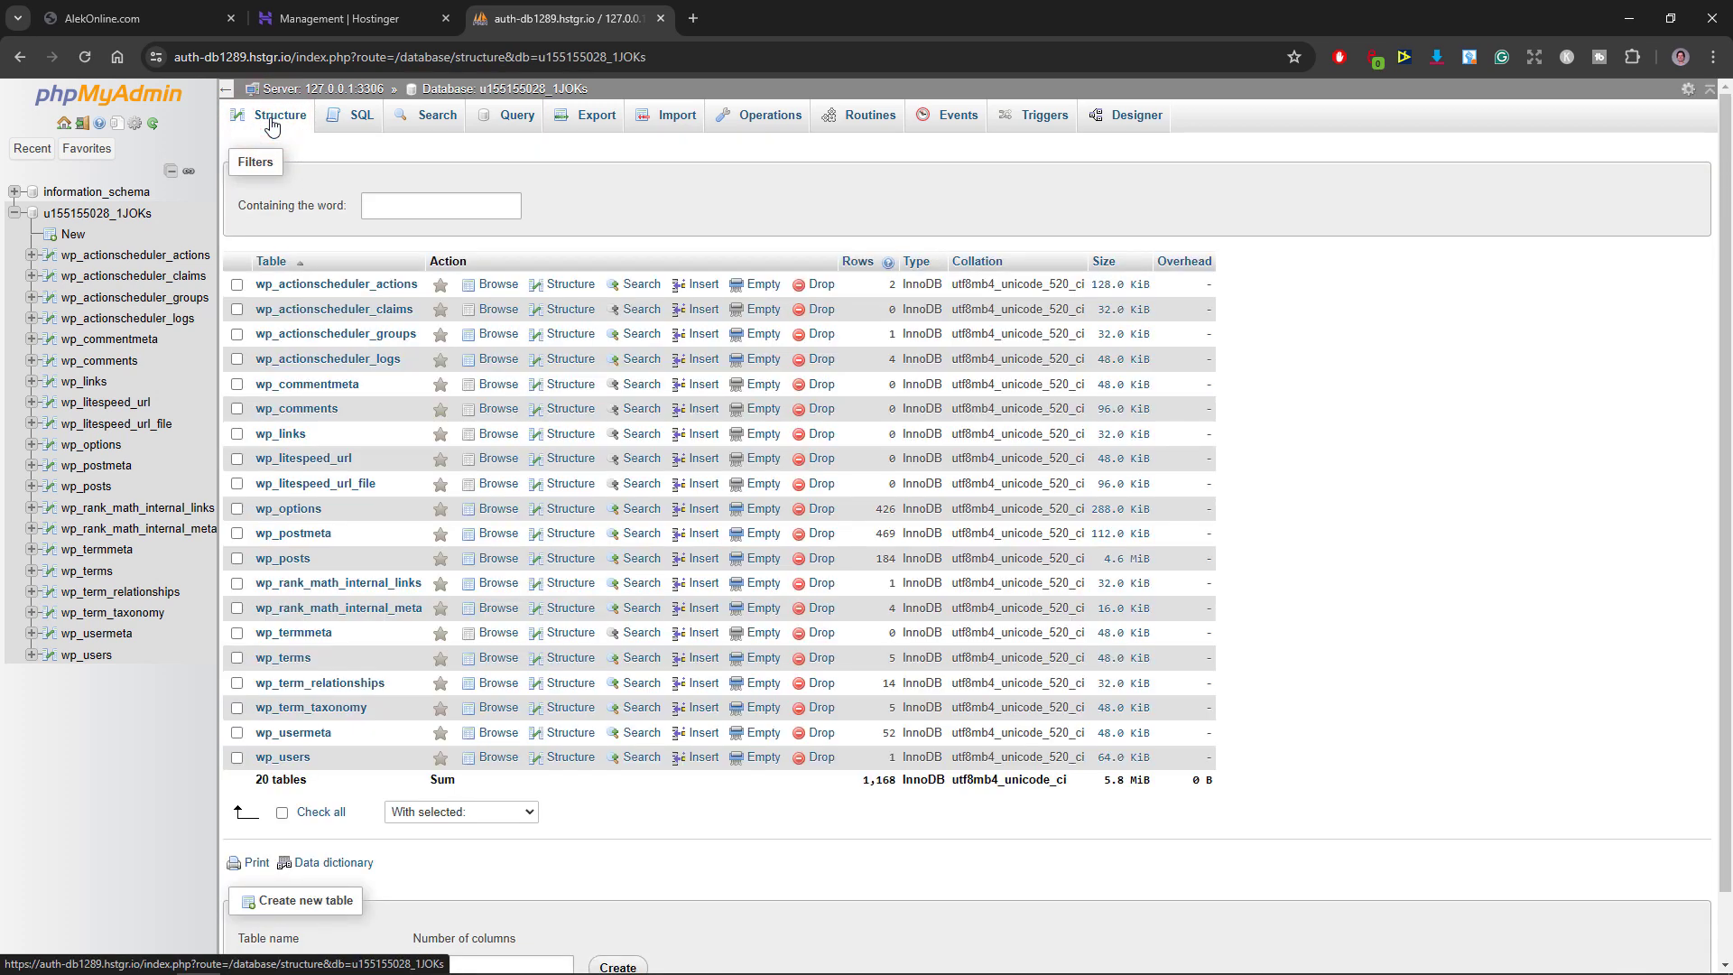
On AlekOnline.com, open BLOG and Blog Post 2, then return home via the logo
left_click(113, 7)
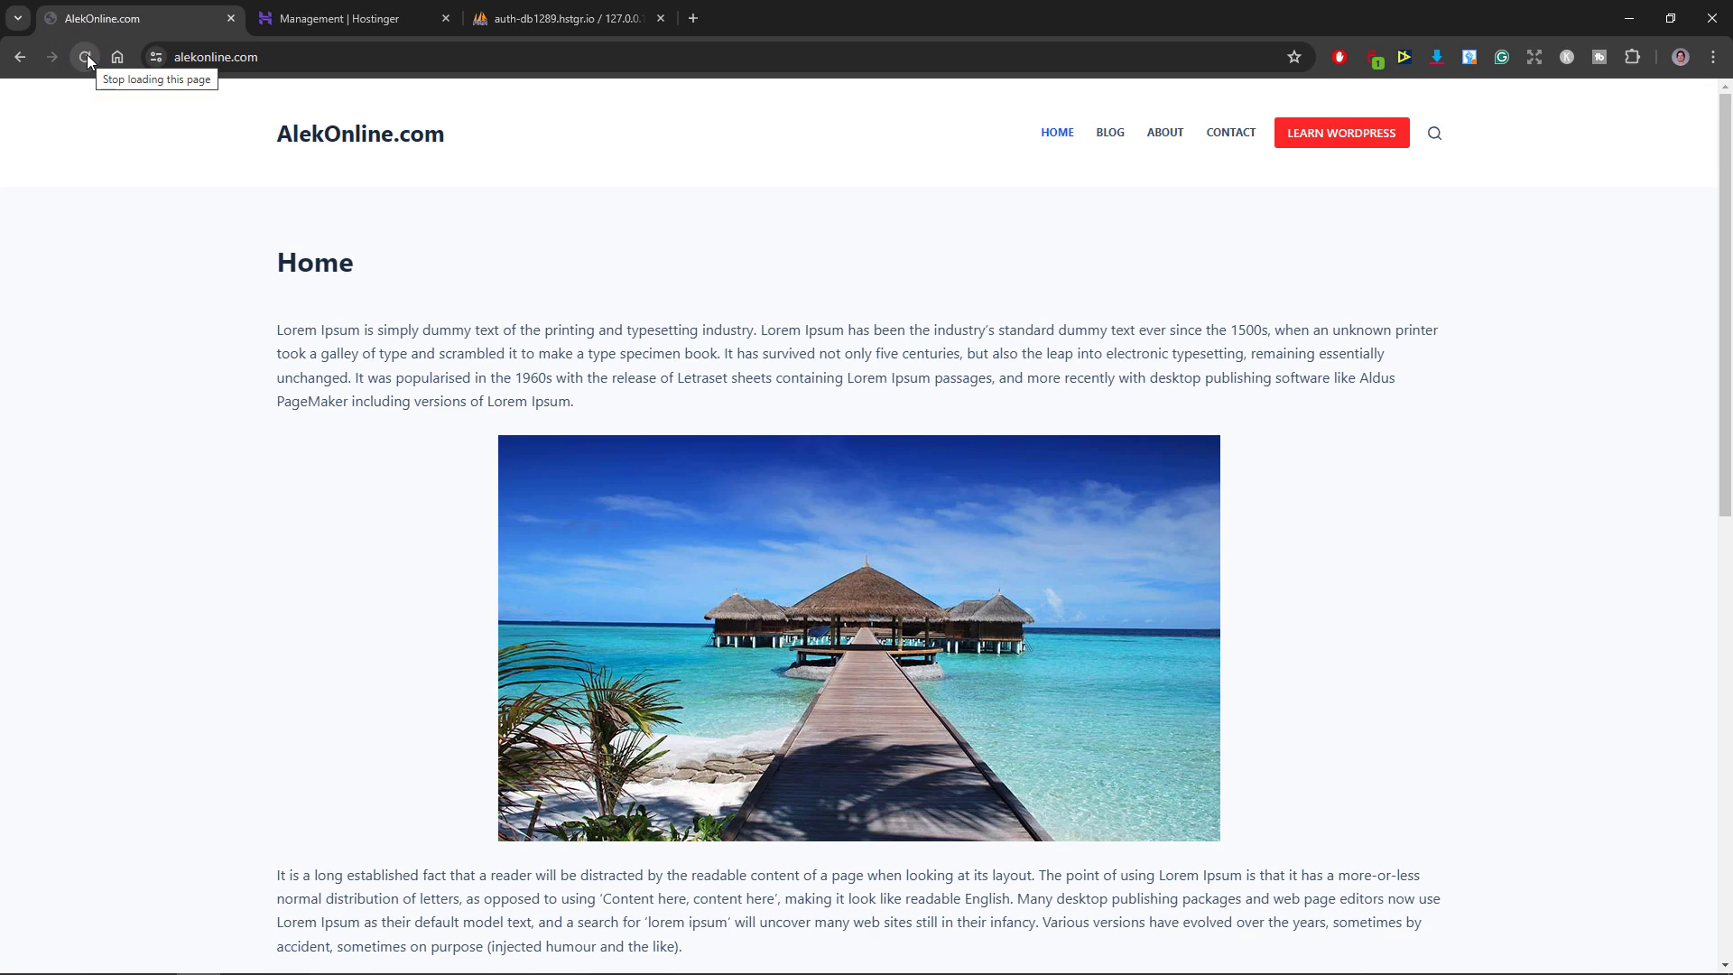
left_click(1107, 135)
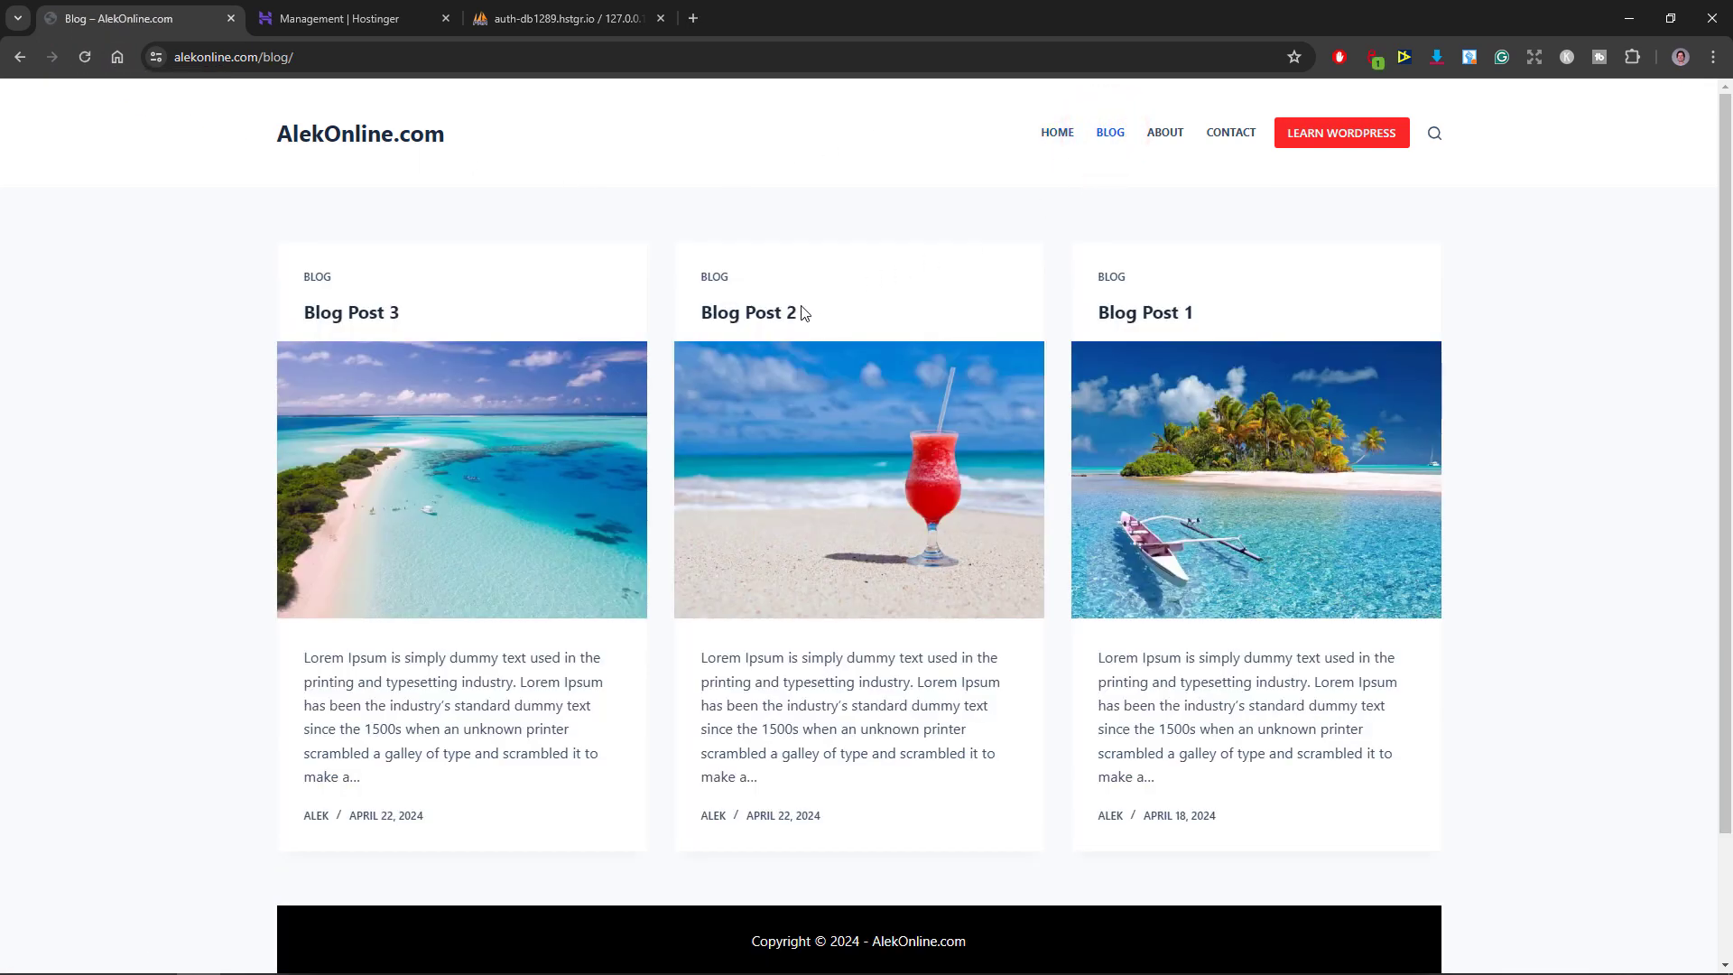
left_click(784, 312)
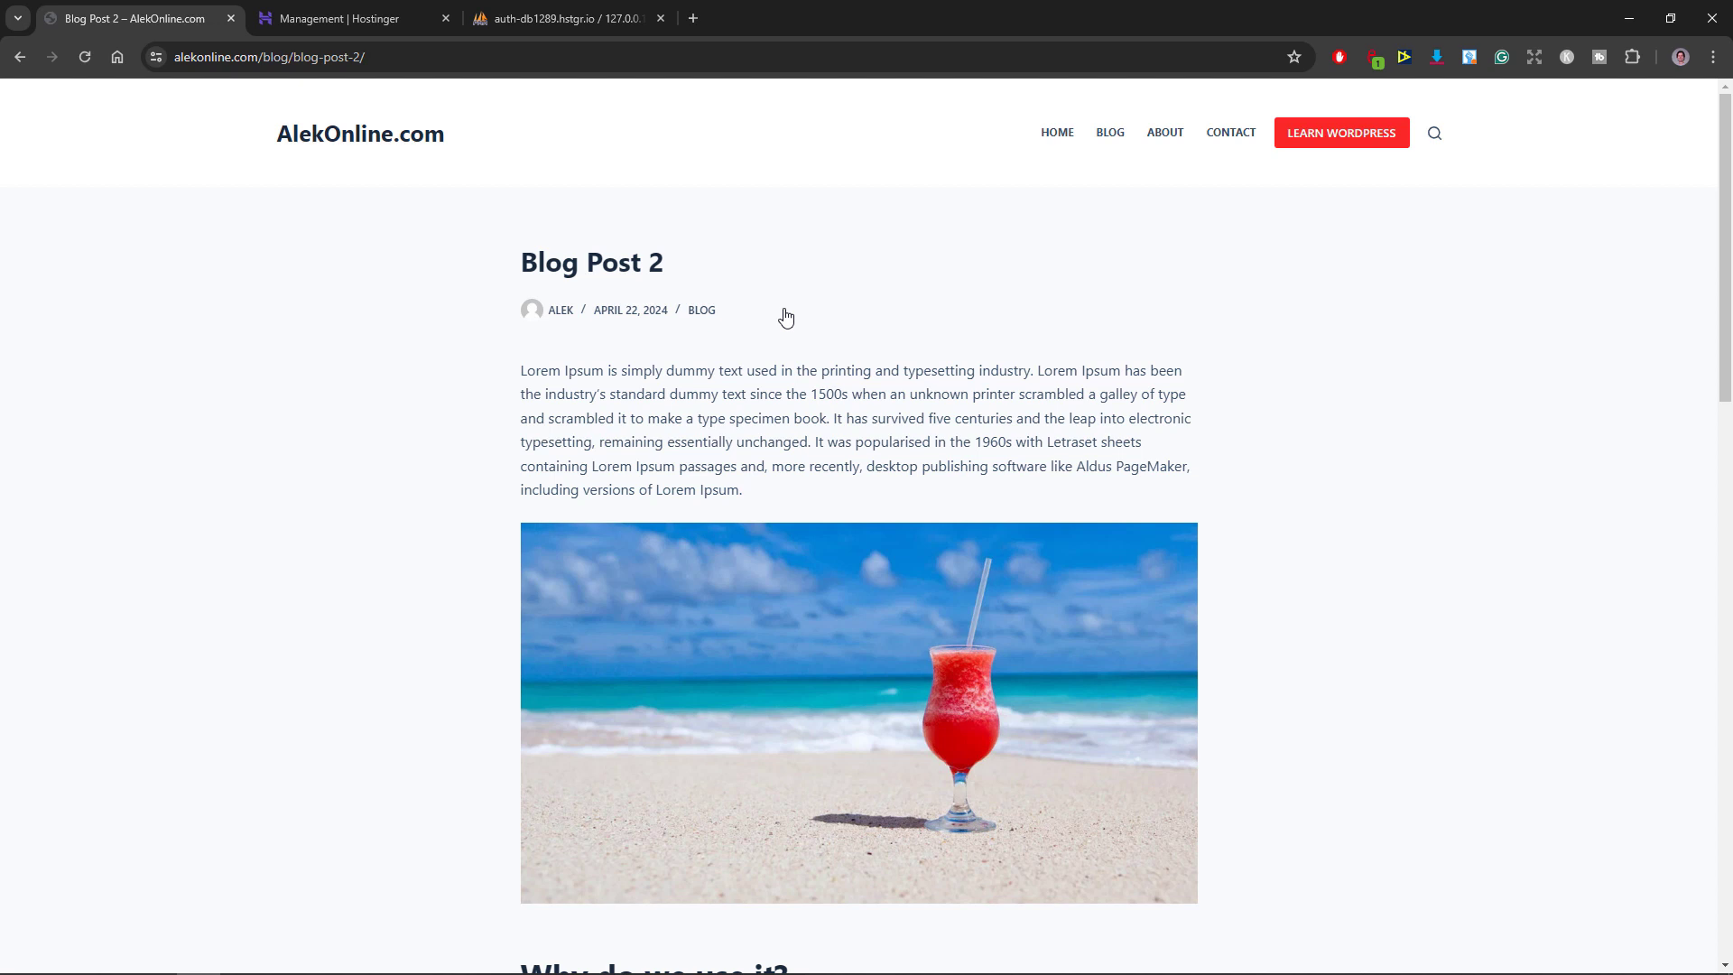
left_click(420, 140)
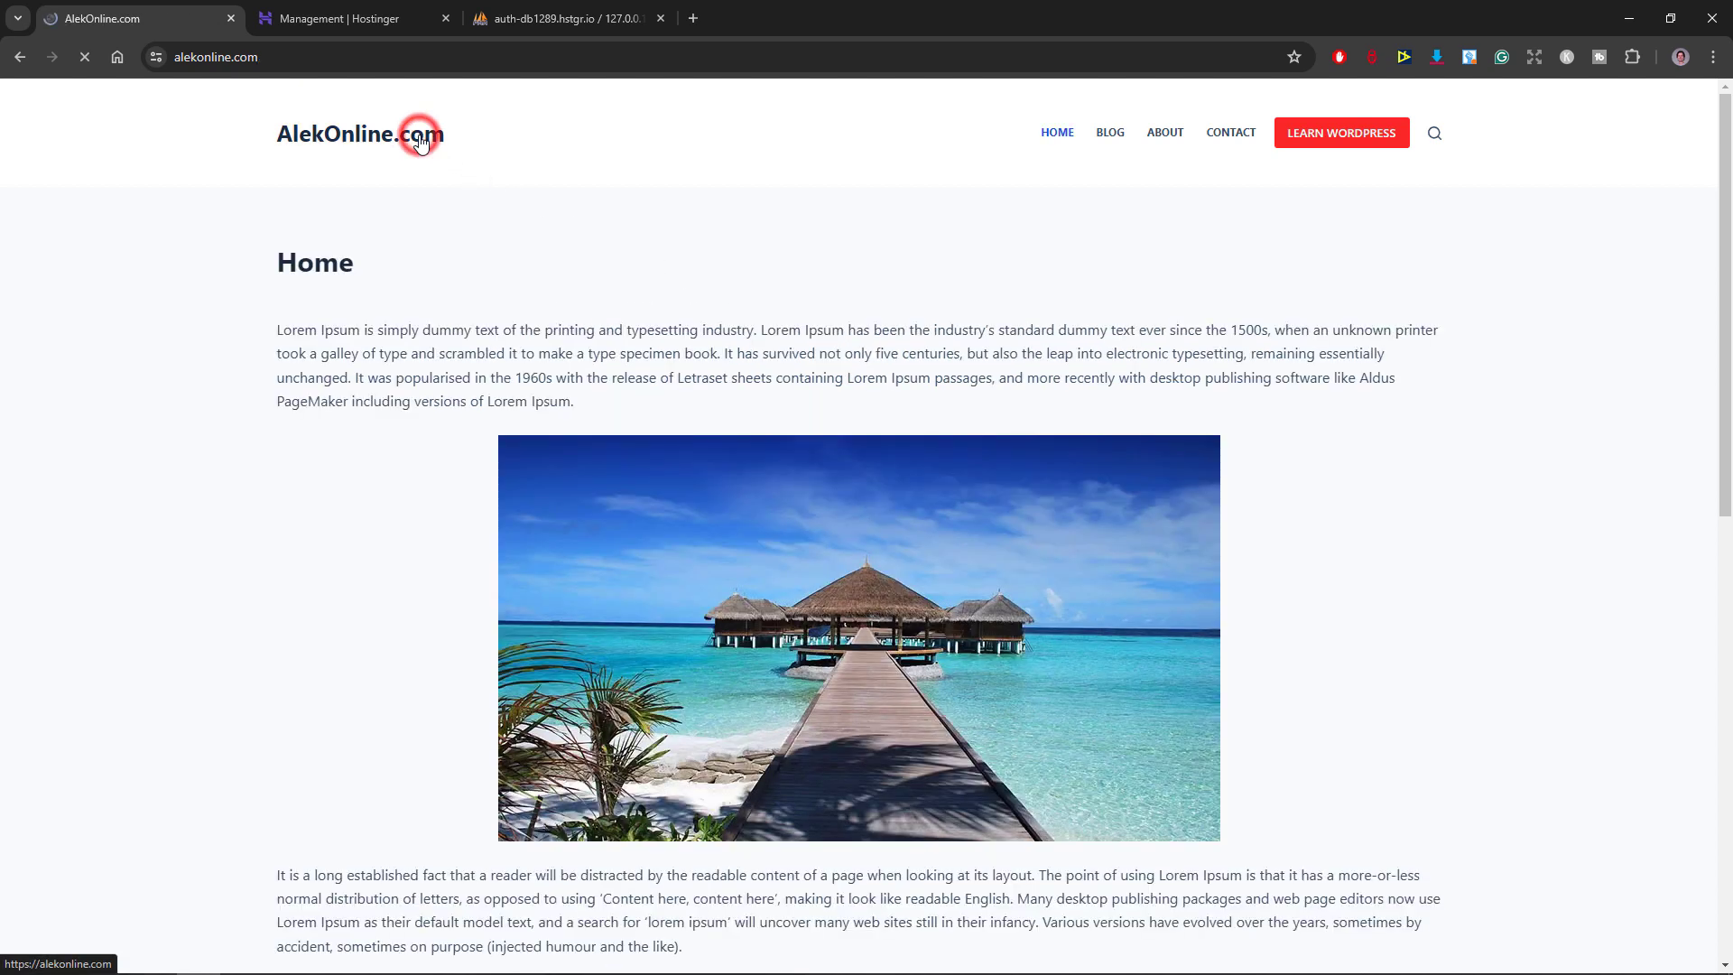